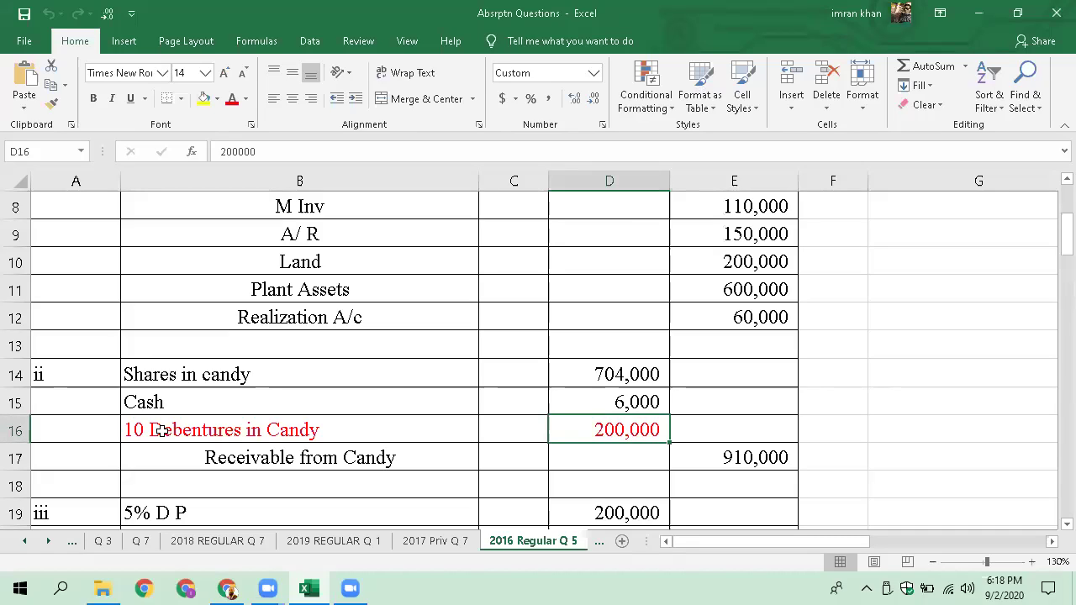
# Examine journal entry iii, covering the 5% D P debit and the 10 Debentures in Candy credit.
pyautogui.click(183, 510)
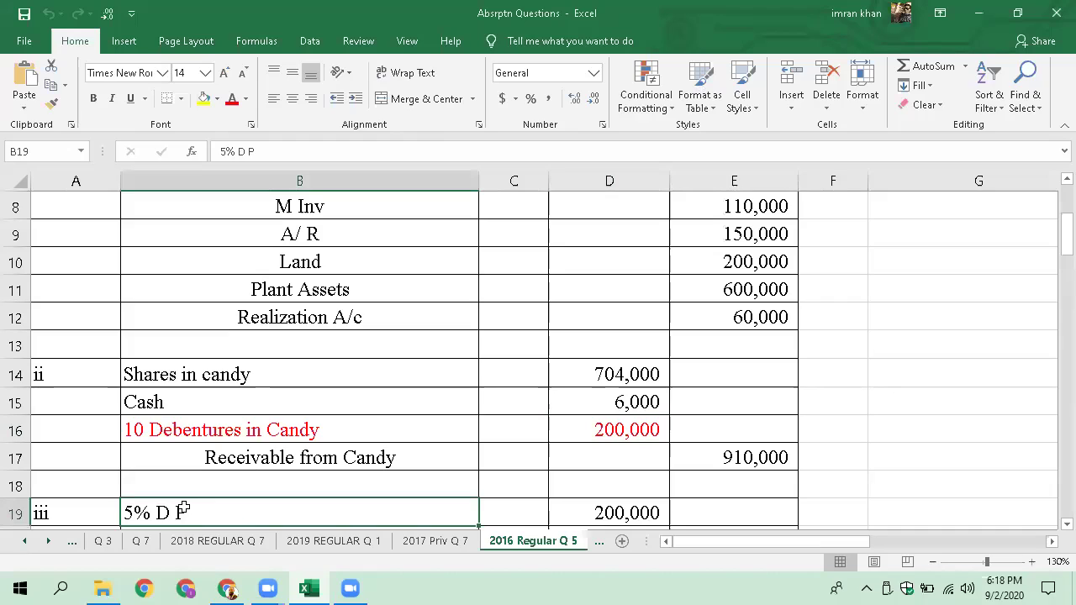
pyautogui.press('Down')
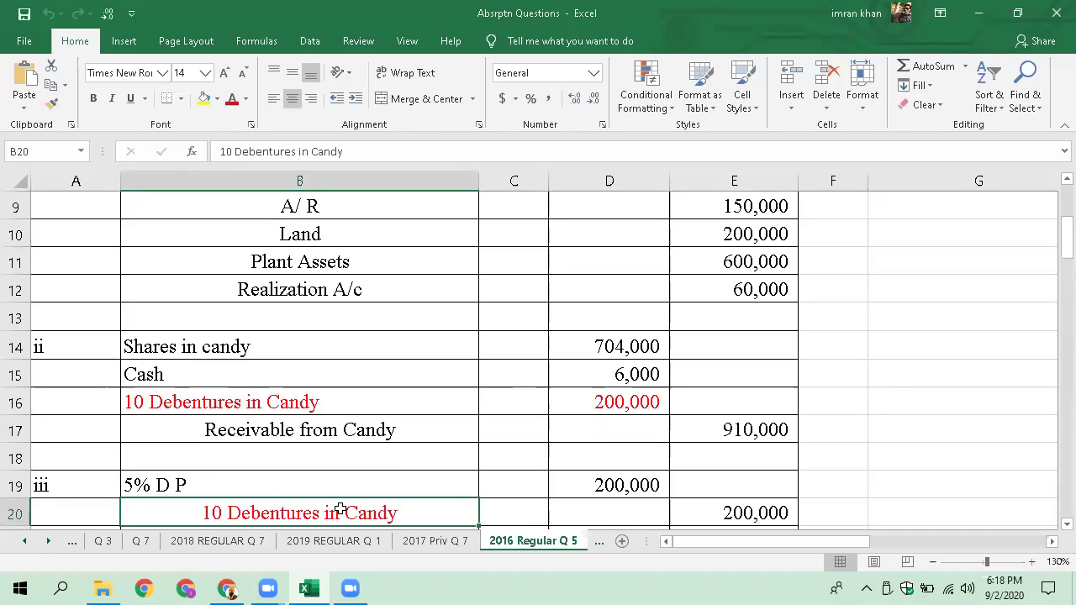
pyautogui.press('Down')
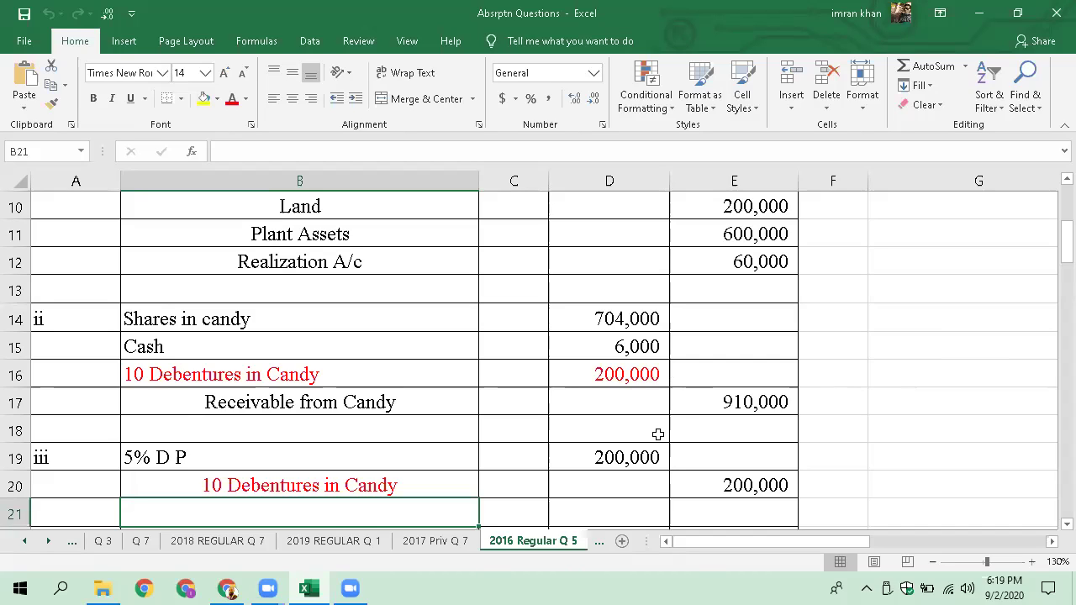
pyautogui.click(650, 457)
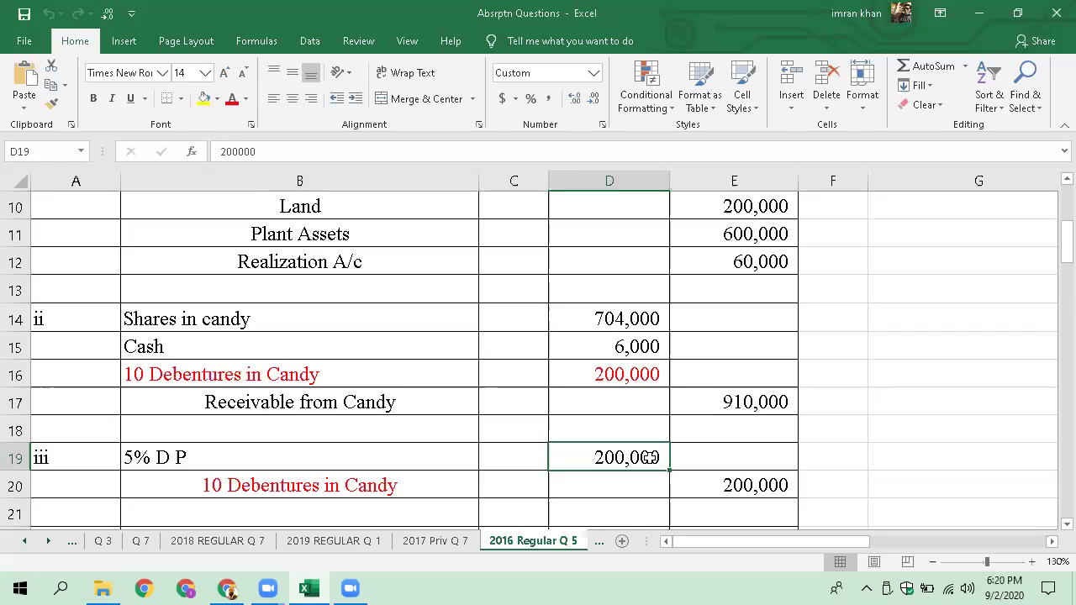
# Examine journal entry iv, checking the Realization A/c debit against the Cash credit.
pyautogui.press('Down')
pyautogui.press('Down')
pyautogui.press('Down')
pyautogui.press('Down')
pyautogui.press('Down')
pyautogui.press('Down')
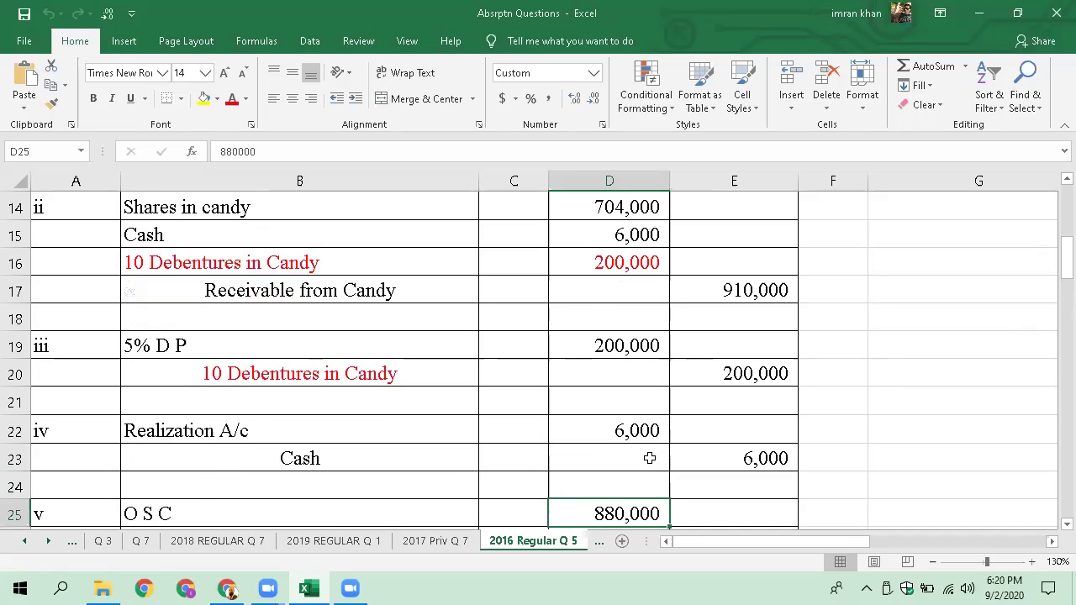
pyautogui.click(649, 457)
pyautogui.press('Up')
pyautogui.press('Left')
pyautogui.press('Left')
pyautogui.press('Left')
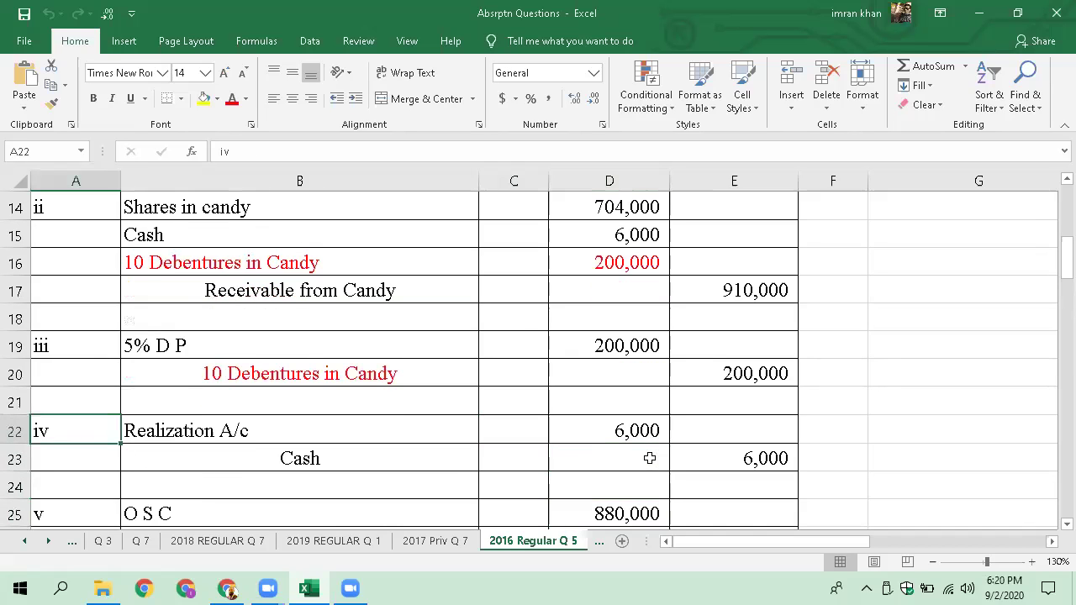
pyautogui.press('Right')
pyautogui.press('Down')
pyautogui.press('Right')
pyautogui.press('Right')
pyautogui.press('Right')
pyautogui.press('Up')
pyautogui.press('Left')
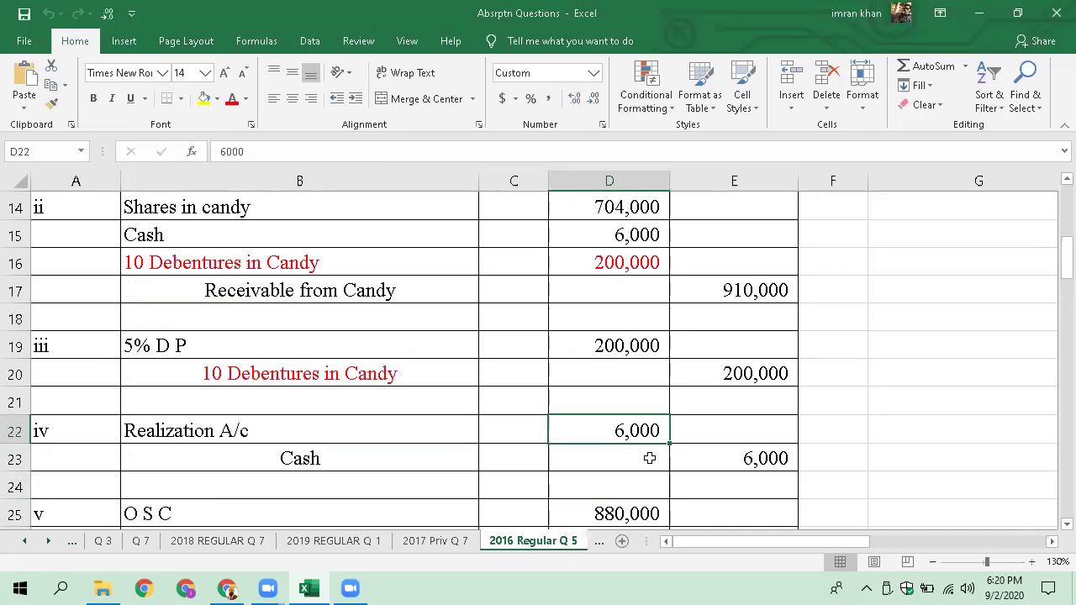
# Compare the Cash debit in entry ii with the Cash credit and Realization A/c debit in entry iv.
pyautogui.press('Up')
pyautogui.press('Up')
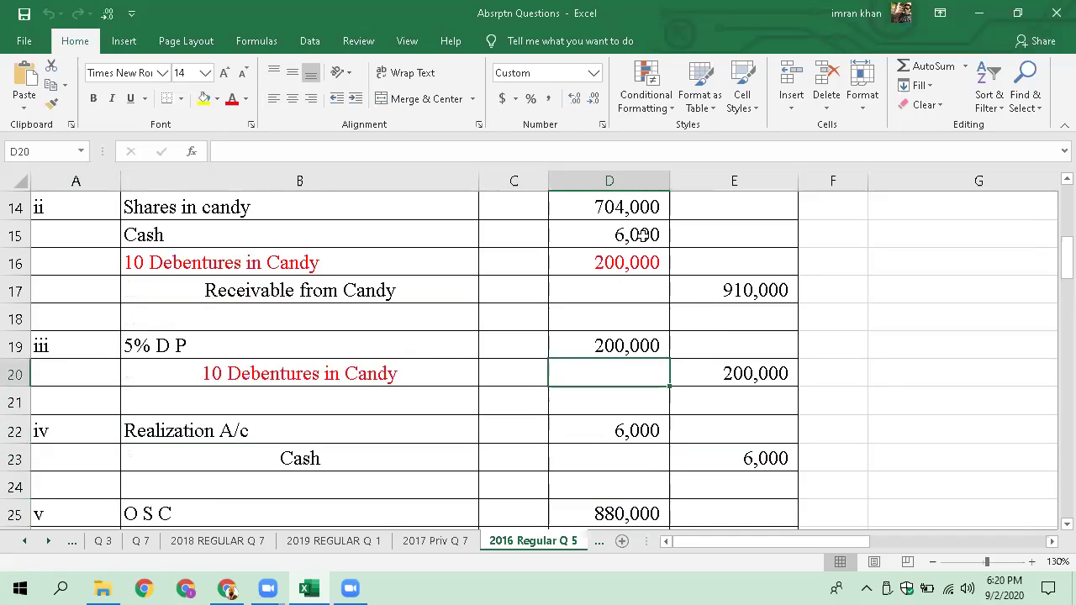
pyautogui.click(642, 234)
pyautogui.click(746, 462)
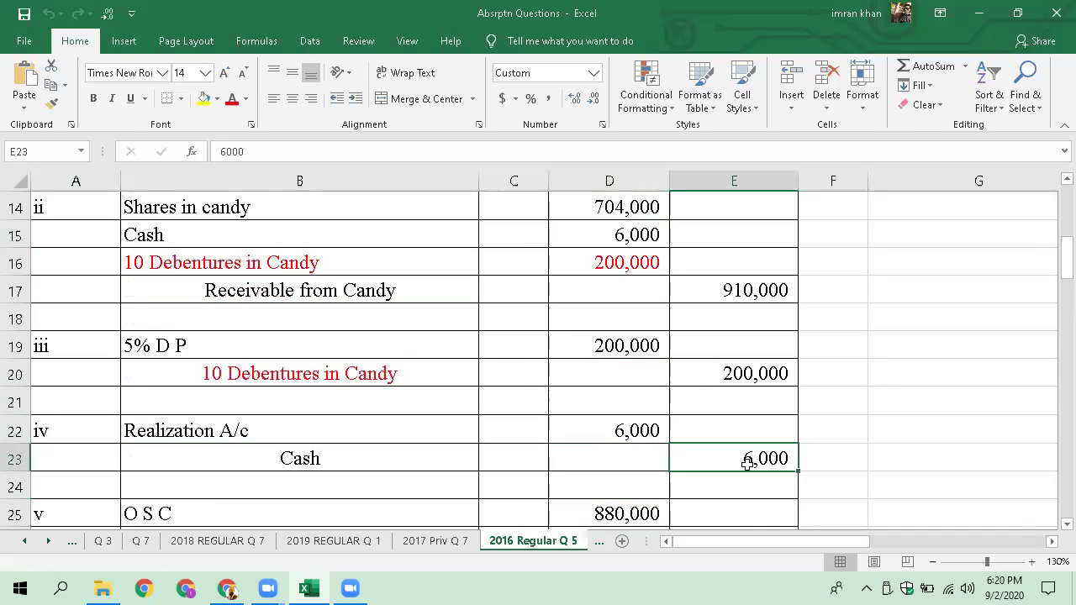
pyautogui.click(624, 430)
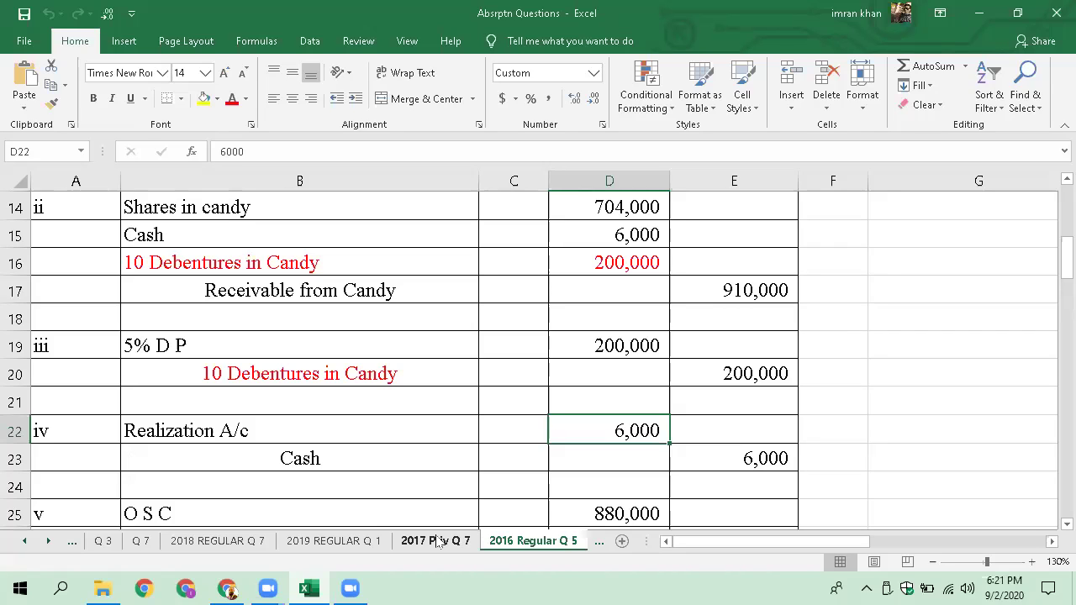
# Trace back from the O S C amount in entry v to the Realization A/c credit in row 12.
pyautogui.click(598, 514)
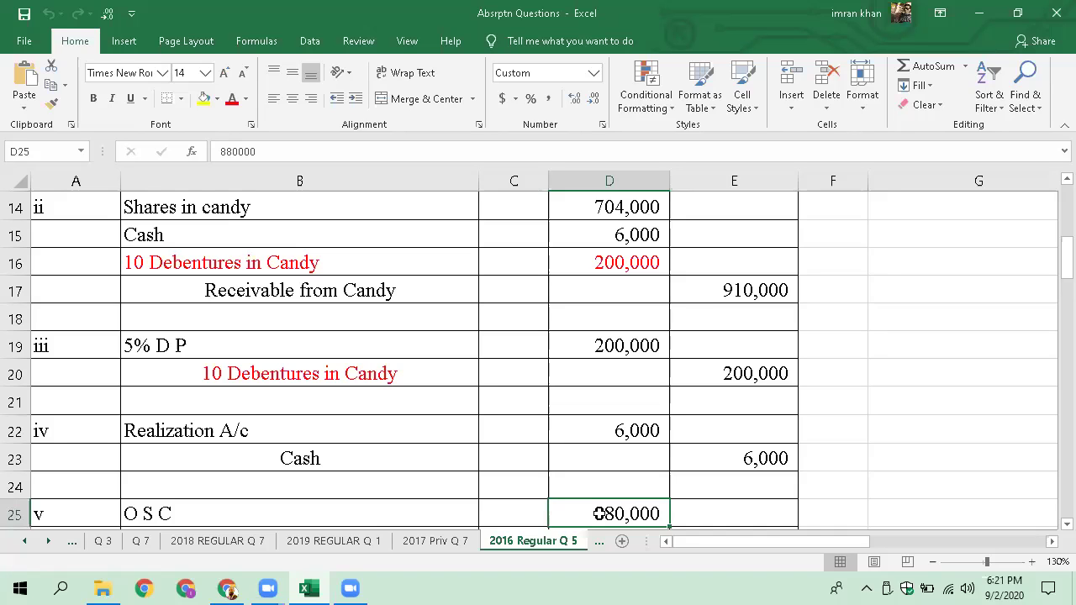
pyautogui.press('Up')
pyautogui.press('Up')
pyautogui.press('Up')
pyautogui.press('Up')
pyautogui.press('Up')
pyautogui.press('Up')
pyautogui.press('Up')
pyautogui.press('Up')
pyautogui.press('Up')
pyautogui.press('Up')
pyautogui.press('Up')
pyautogui.press('Up')
pyautogui.press('Up')
pyautogui.press('Up')
pyautogui.press('Up')
pyautogui.press('Up')
pyautogui.press('Up')
pyautogui.press('Up')
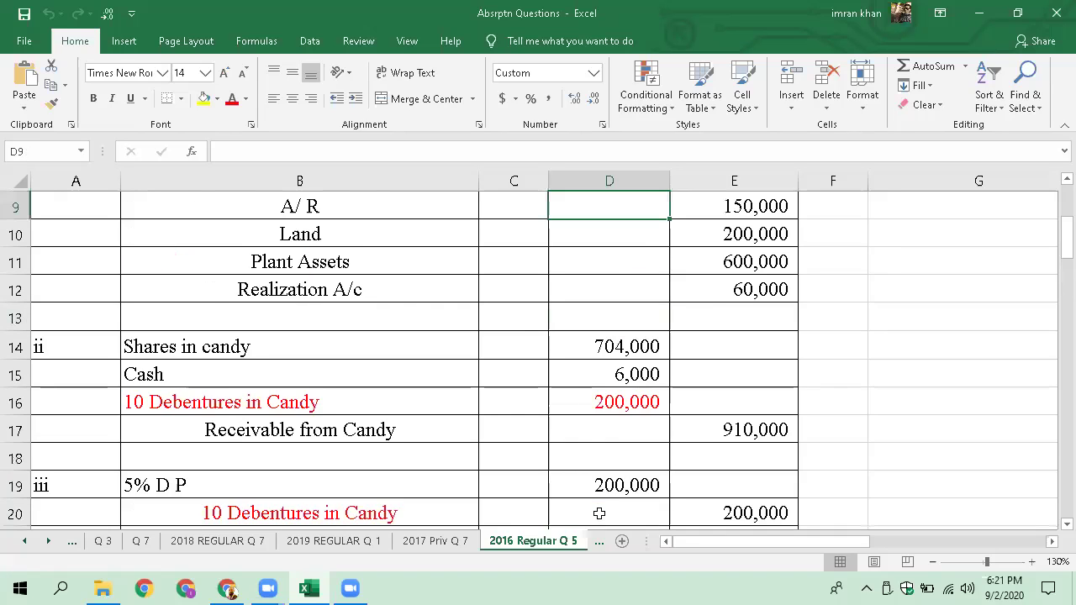
pyautogui.scroll(1, 598, 514)
pyautogui.press('Down')
pyautogui.press('Down')
pyautogui.press('Down')
pyautogui.press('Down')
pyautogui.press('Down')
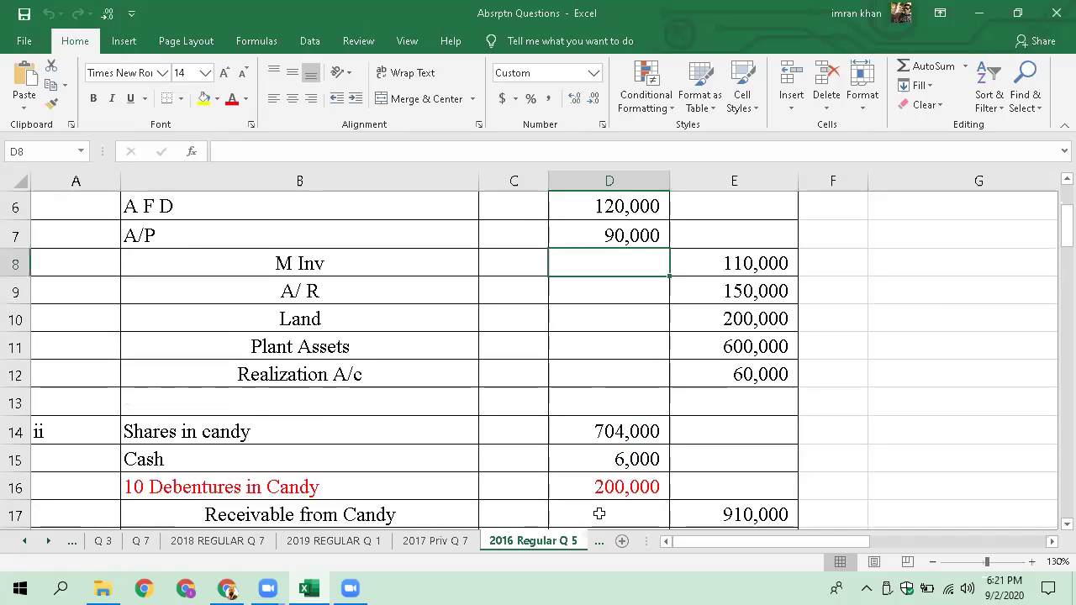
pyautogui.press('Right')
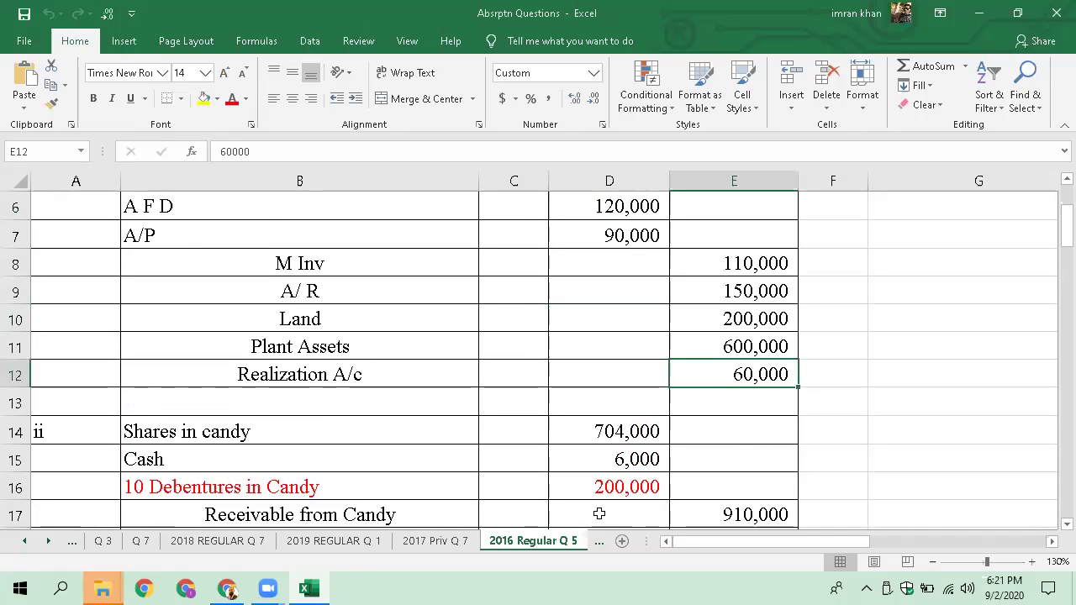
# Follow the journal down from row 12 to the Realization A/c debit in entry iv.
pyautogui.press('Down')
pyautogui.press('Down')
pyautogui.press('Down')
pyautogui.press('Down')
pyautogui.press('Down')
pyautogui.press('Down')
pyautogui.press('Down')
pyautogui.press('Down')
pyautogui.press('Down')
pyautogui.press('Down')
pyautogui.press('Down')
pyautogui.press('Down')
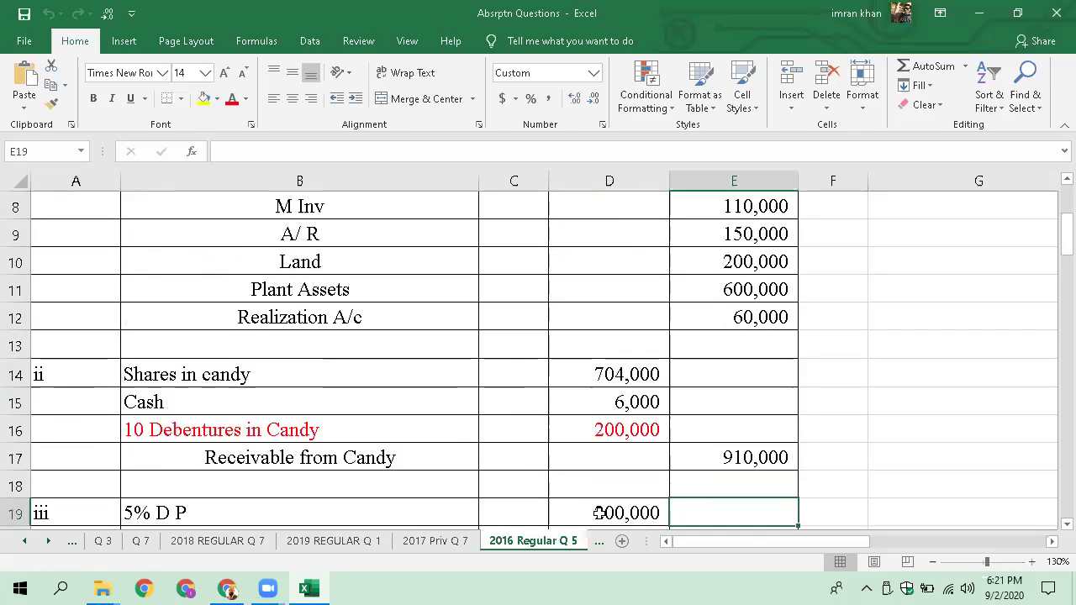
pyautogui.press('Up')
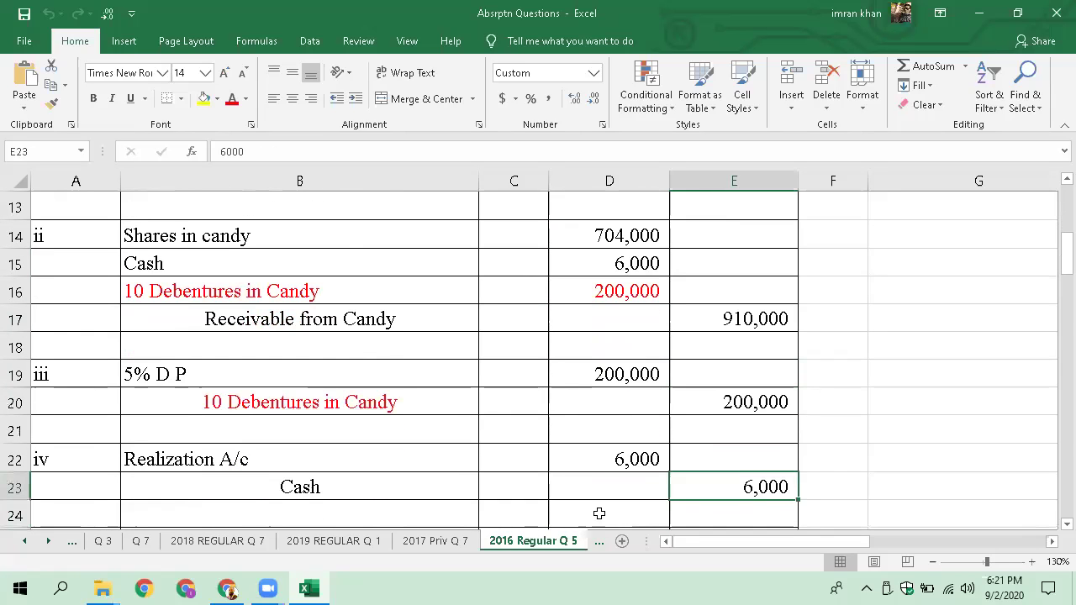
pyautogui.press('Up')
pyautogui.press('Left')
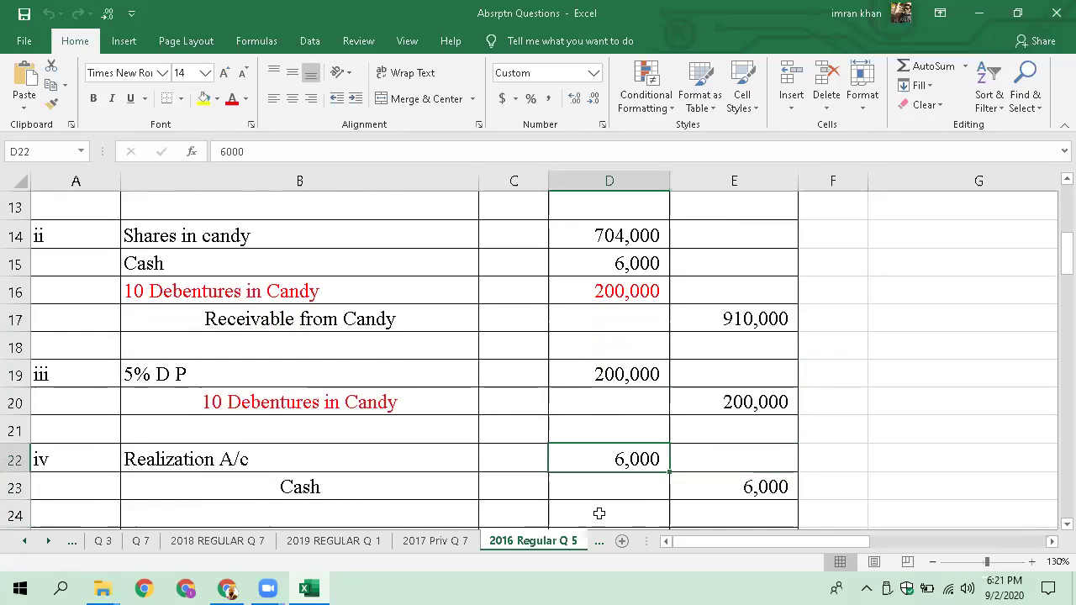
# Compare the Realization A/c lines in rows 12 and 22 to review the account's balance.
pyautogui.press('Up')
pyautogui.press('Up')
pyautogui.press('Up')
pyautogui.press('Up')
pyautogui.press('Up')
pyautogui.press('Up')
pyautogui.press('Up')
pyautogui.press('Up')
pyautogui.press('Up')
pyautogui.press('Up')
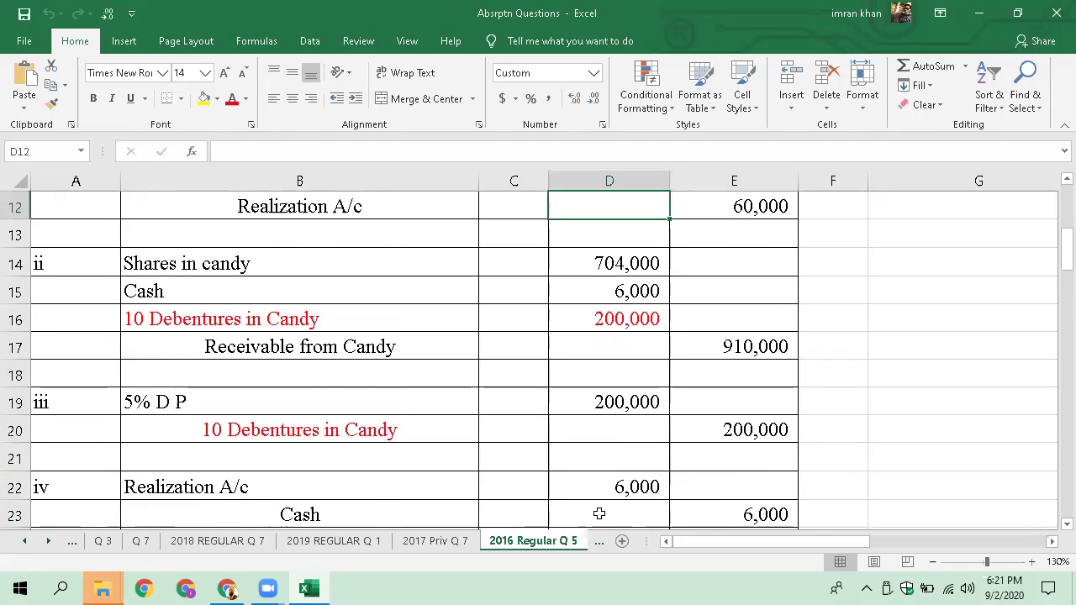
pyautogui.press('Down')
pyautogui.press('Down')
pyautogui.press('Down')
pyautogui.press('Down')
pyautogui.press('Down')
pyautogui.press('Down')
pyautogui.press('Down')
pyautogui.press('Down')
pyautogui.press('Down')
pyautogui.press('Down')
pyautogui.press('Down')
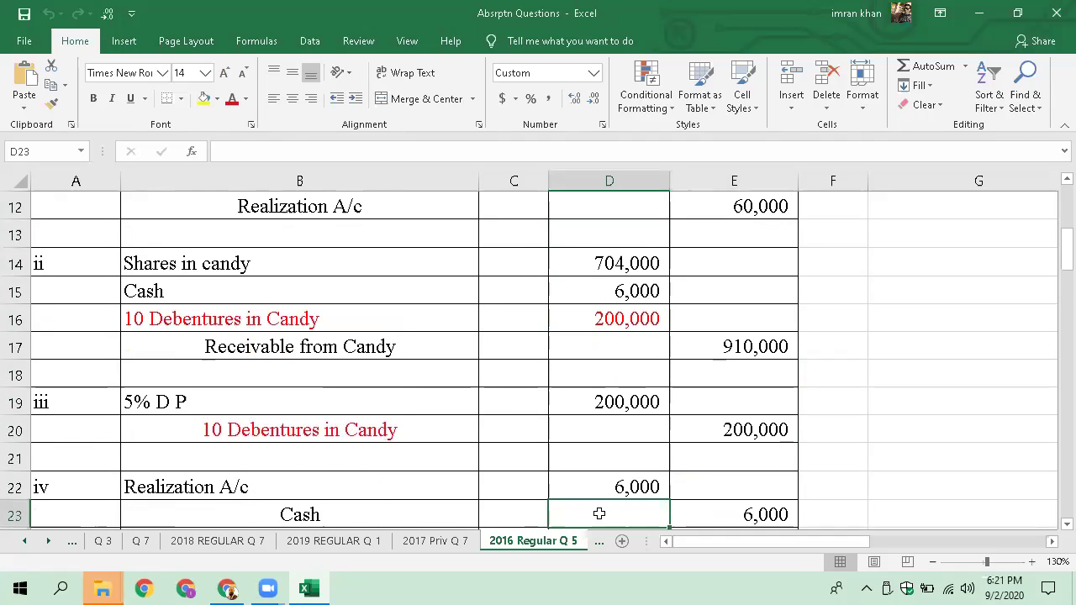
pyautogui.press('Up')
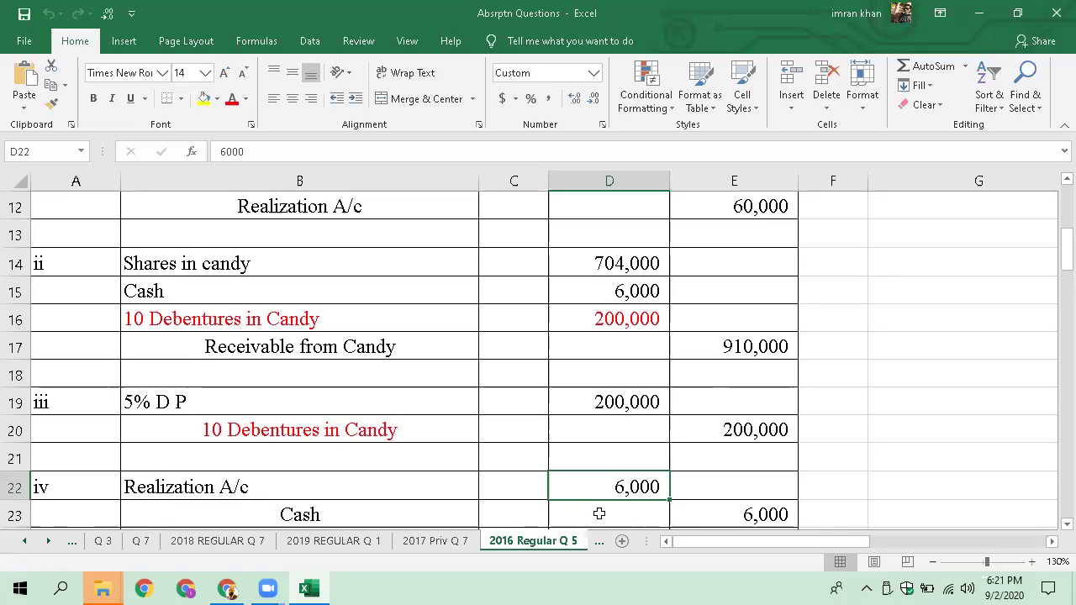
# Examine entry v's O S C, Realization A/c, Retained Earning and Share Holder A/s lines, plus the Shares in candy line of entry vi.
pyautogui.press('Down')
pyautogui.press('Down')
pyautogui.press('Down')
pyautogui.press('Down')
pyautogui.press('Down')
pyautogui.press('Down')
pyautogui.press('Down')
pyautogui.press('Down')
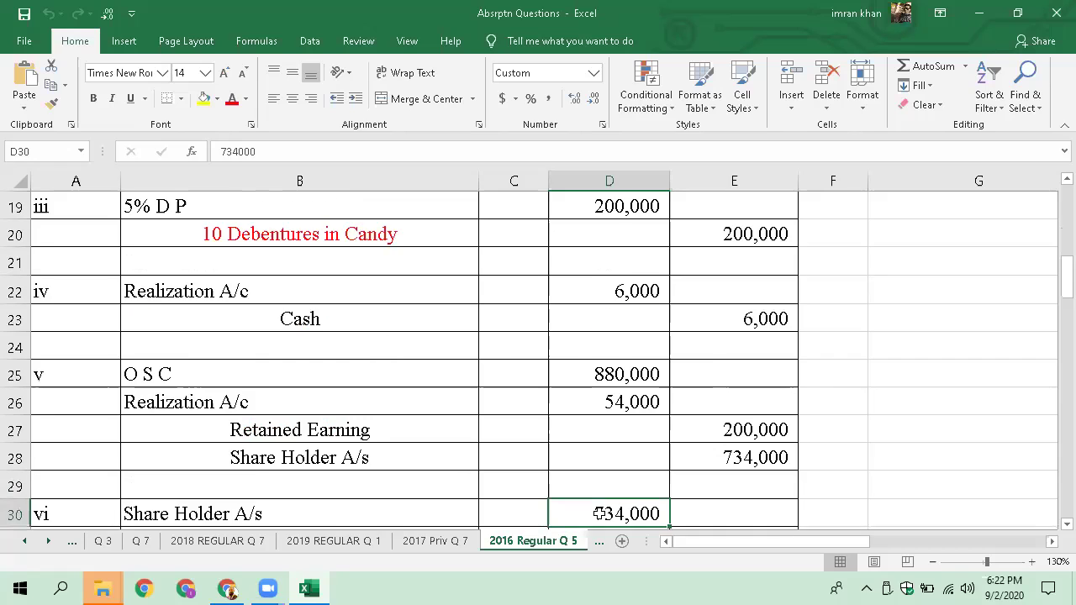
pyautogui.press('Up')
pyautogui.press('Up')
pyautogui.press('Up')
pyautogui.press('Up')
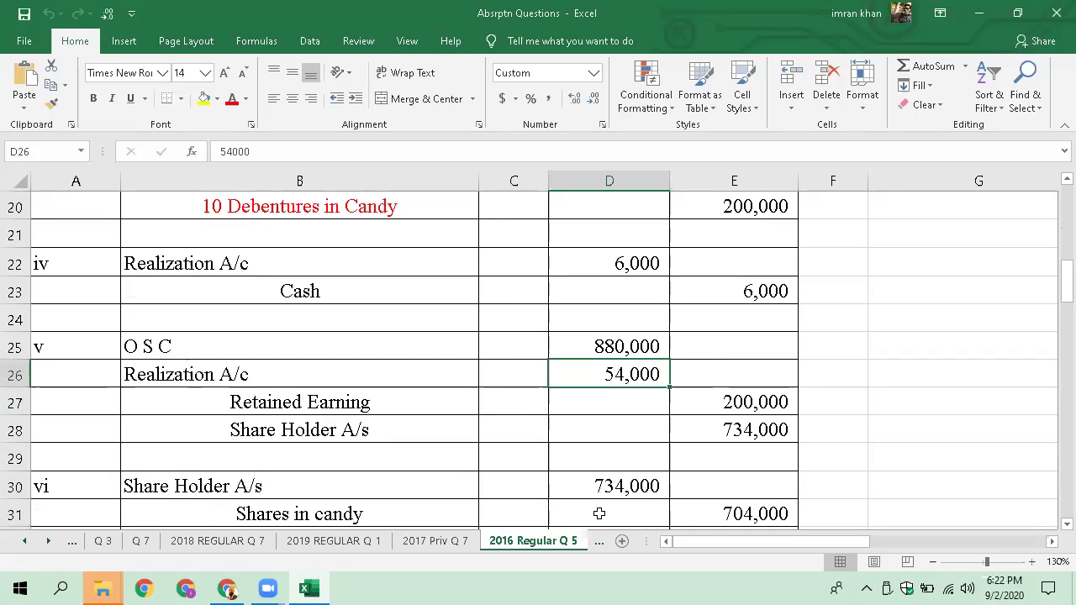
pyautogui.press('Left')
pyautogui.press('Left')
pyautogui.press('Down')
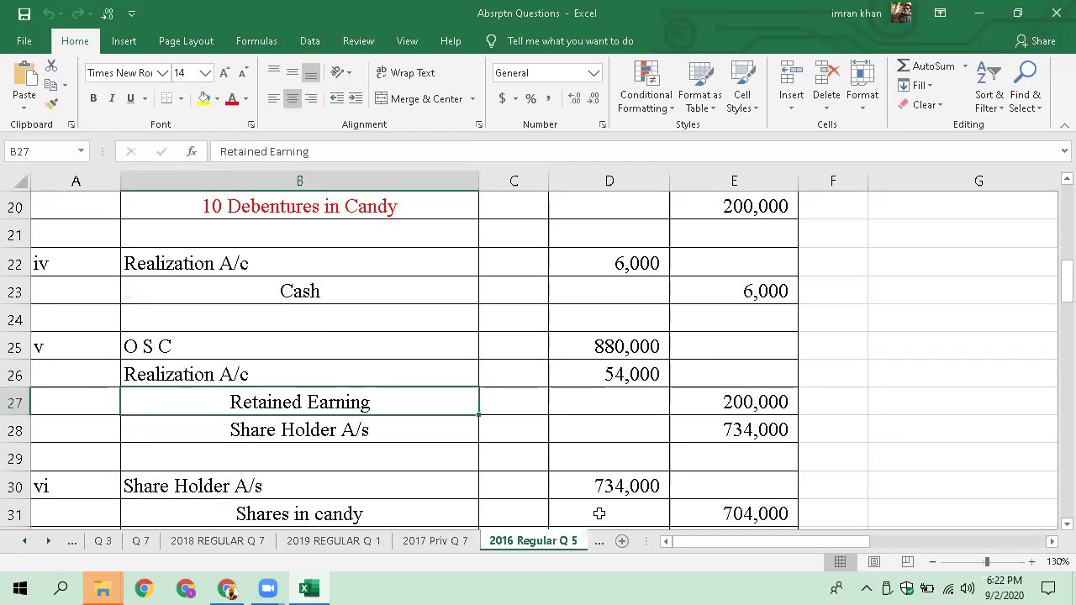
pyautogui.press('Right')
pyautogui.press('Right')
pyautogui.press('Right')
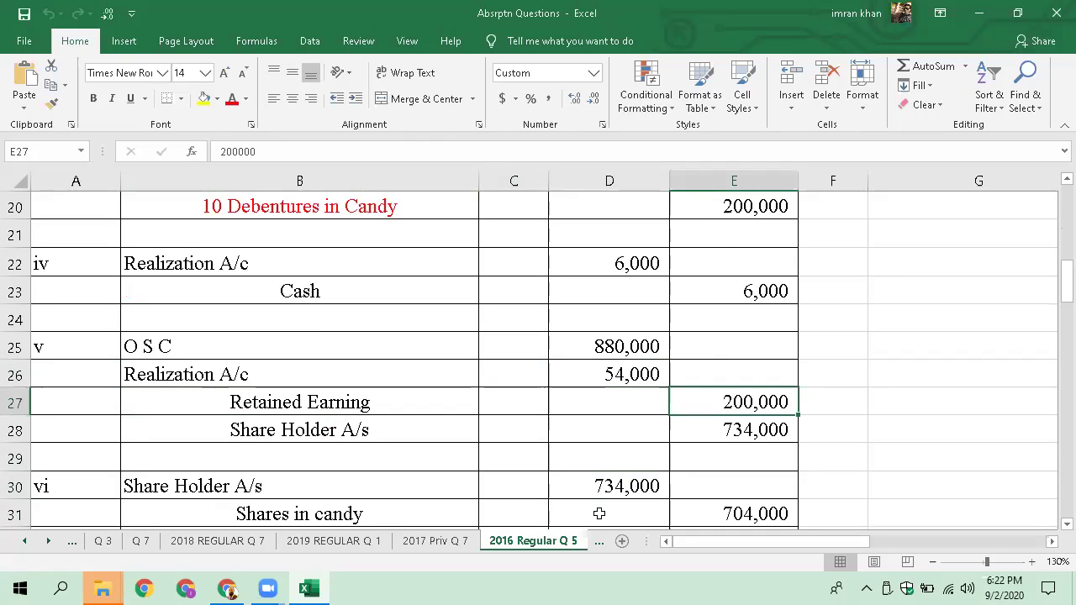
pyautogui.press('Down')
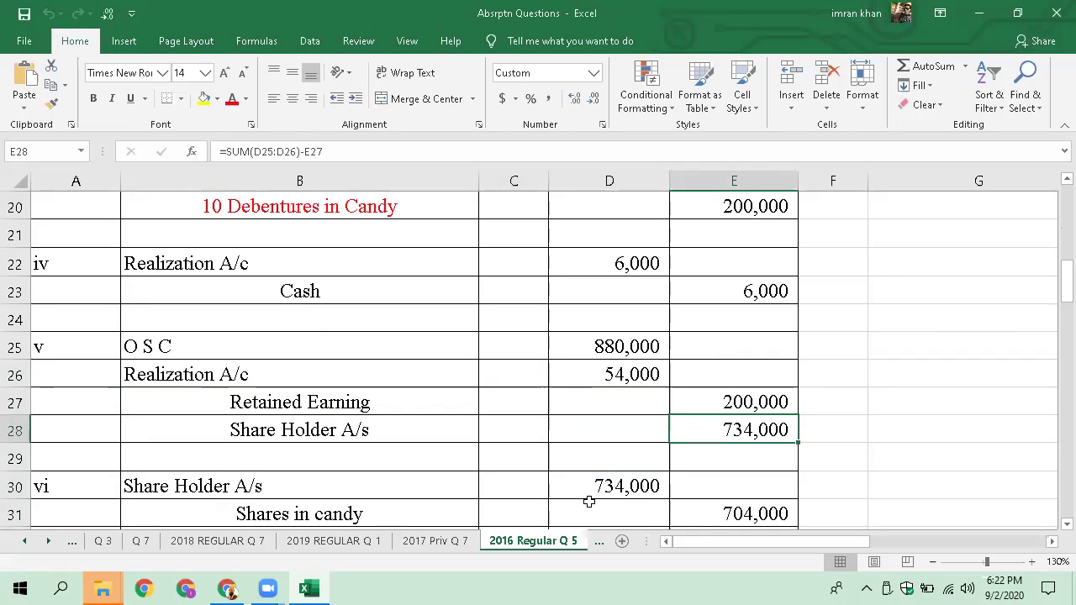
pyautogui.click(592, 504)
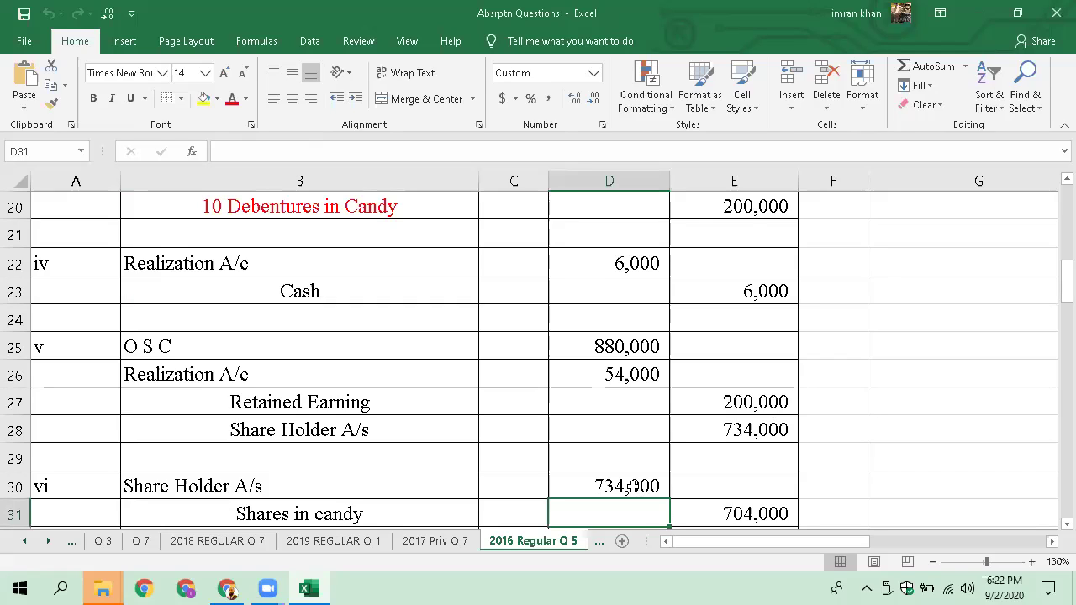
pyautogui.press('Right')
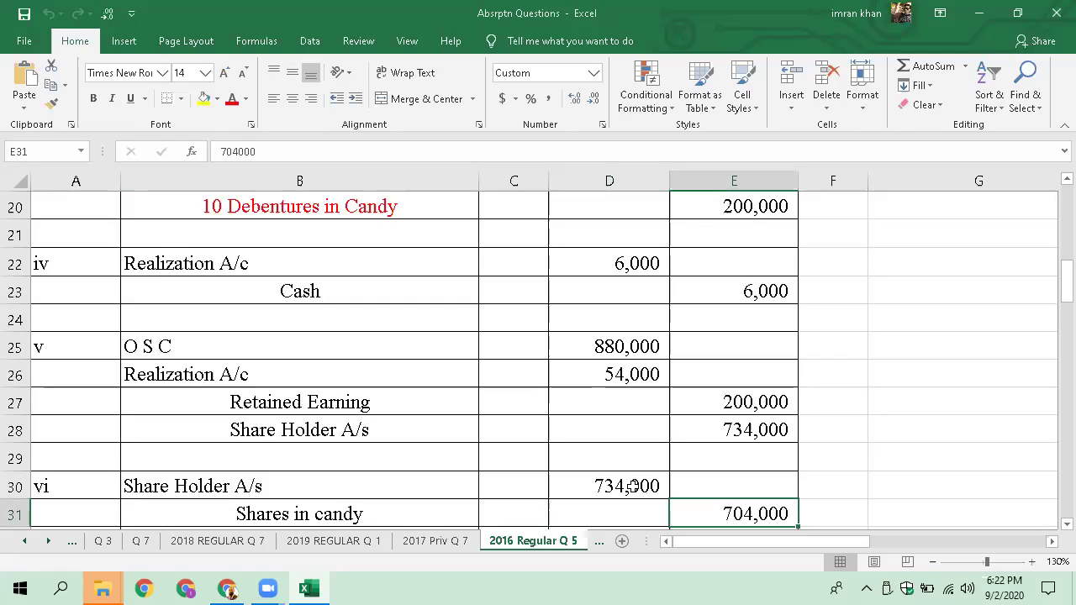
# Examine the purchase consideration working in column H, including the new shares, debentures and liquidation expense.
pyautogui.press('Right')
pyautogui.press('Up')
pyautogui.press('Up')
pyautogui.press('Up')
pyautogui.press('Up')
pyautogui.press('Up')
pyautogui.press('Up')
pyautogui.press('Up')
pyautogui.press('Up')
pyautogui.press('Up')
pyautogui.press('Up')
pyautogui.press('Up')
pyautogui.press('Up')
pyautogui.press('Up')
pyautogui.press('Up')
pyautogui.press('Up')
pyautogui.press('Up')
pyautogui.press('Up')
pyautogui.press('Up')
pyautogui.press('Up')
pyautogui.press('Up')
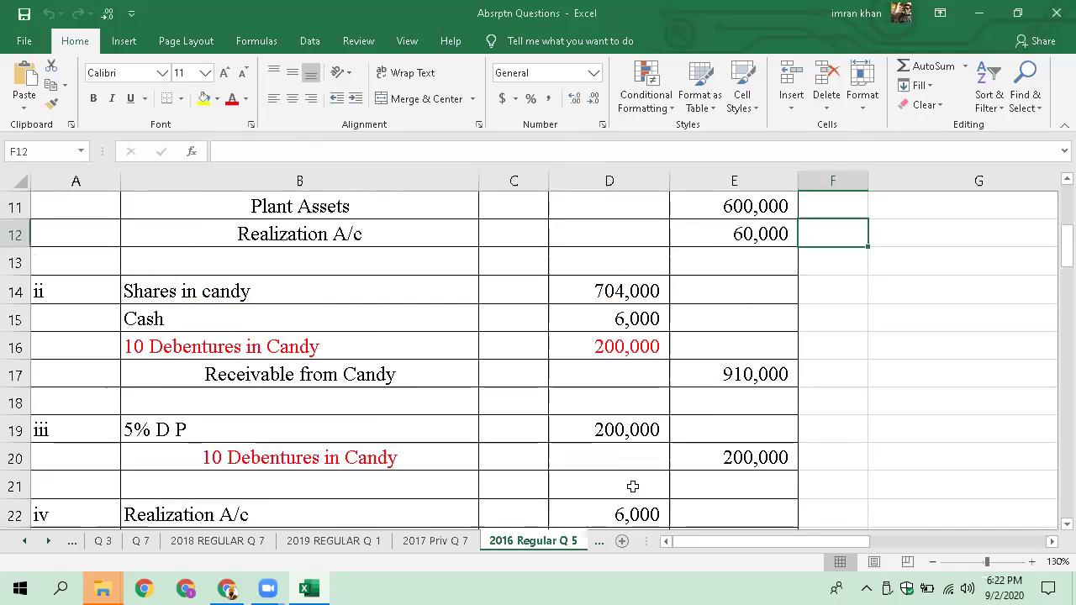
pyautogui.press('Right')
pyautogui.press('Down')
pyautogui.press('Right')
pyautogui.press('Right')
pyautogui.press('Up')
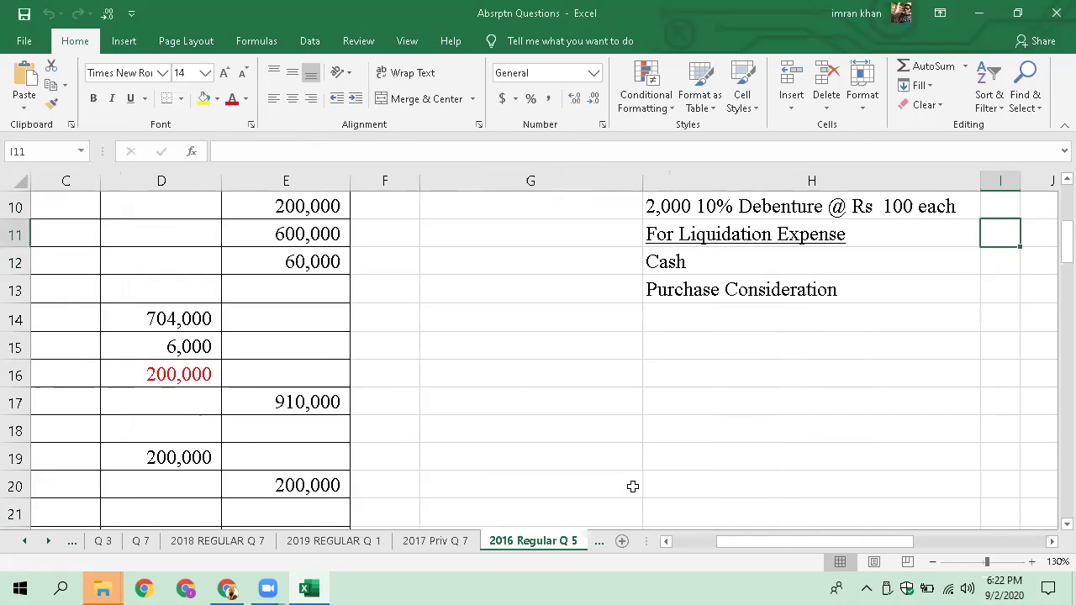
pyautogui.press('Up')
pyautogui.press('Up')
pyautogui.press('Up')
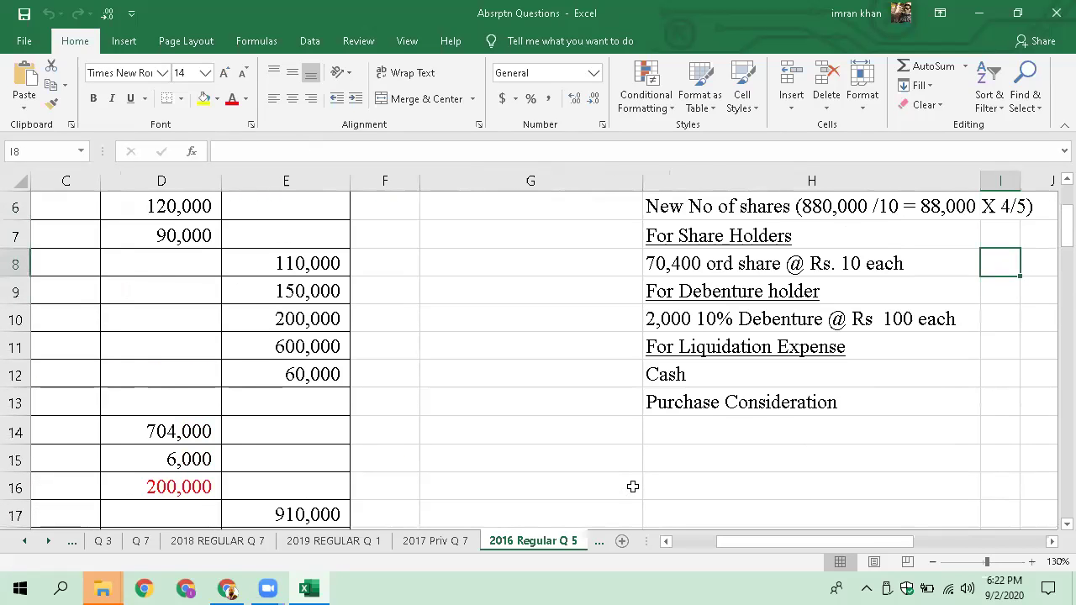
pyautogui.press('Up')
pyautogui.press('Left')
pyautogui.press('Down')
pyautogui.press('Right')
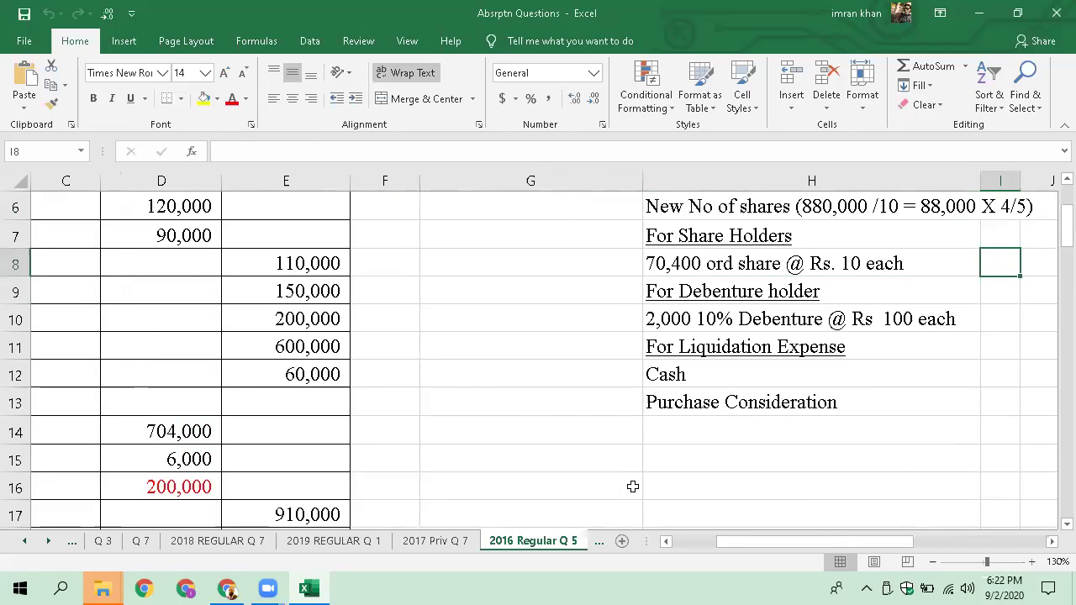
pyautogui.press('Right')
pyautogui.press('Right')
pyautogui.press('Right')
pyautogui.press('Left')
# Return to the journal and view entry iv in row 22 together with entry v.
pyautogui.press('Home')
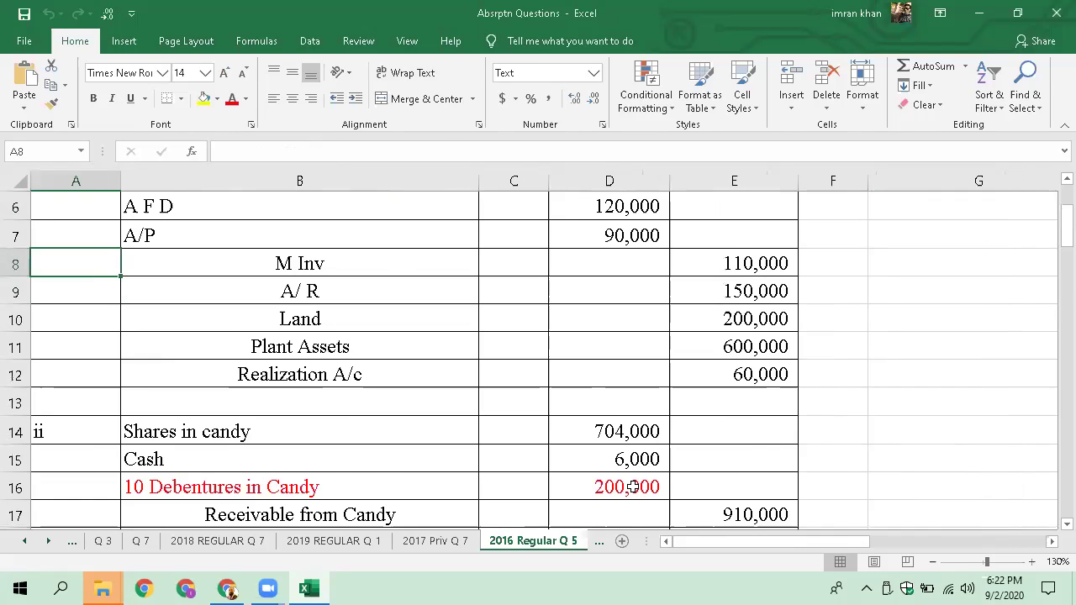
pyautogui.press('pagedown')
pyautogui.press('Down')
pyautogui.press('Down')
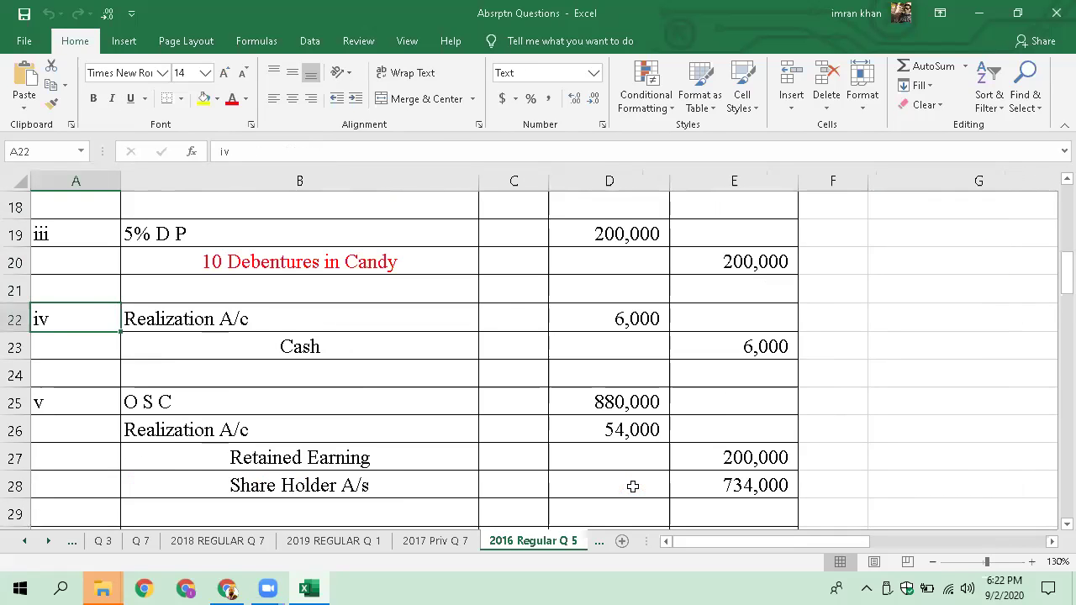
# Go down the journal to entry vi and examine the Share Holder A/s debit amount in row 30.
pyautogui.press('Down')
pyautogui.press('Down')
pyautogui.press('Down')
pyautogui.press('Down')
pyautogui.press('Down')
pyautogui.press('Down')
pyautogui.press('pagedown')
pyautogui.press('Up')
pyautogui.press('Up')
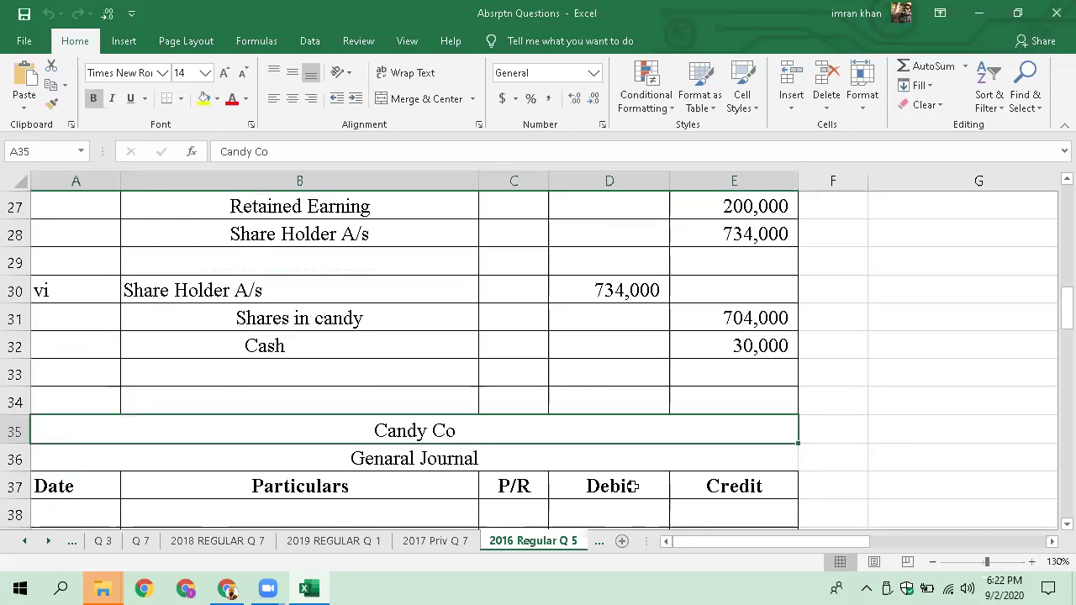
pyautogui.press('Up')
pyautogui.press('Up')
pyautogui.press('Up')
pyautogui.press('Up')
pyautogui.press('Up')
pyautogui.press('Right')
pyautogui.press('Right')
pyautogui.press('Right')
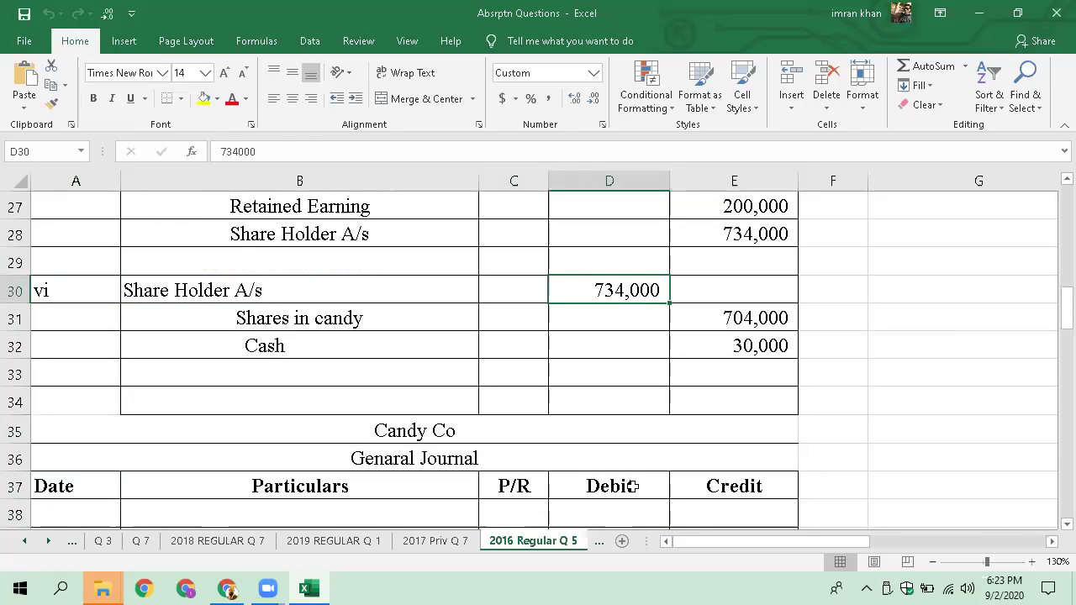
# Compare the Share Holder A/s lines of entries v and vi in rows 28 and 30.
pyautogui.press('Up')
pyautogui.press('Up')
pyautogui.press('Up')
pyautogui.press('Up')
pyautogui.press('Up')
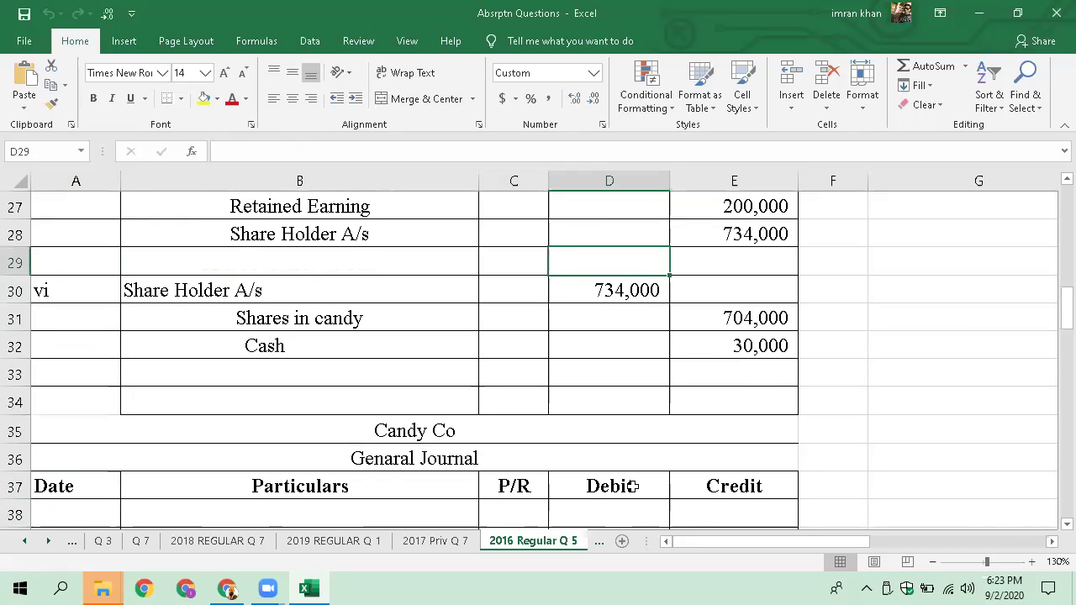
pyautogui.press('Down')
pyautogui.press('Down')
pyautogui.press('Down')
pyautogui.press('Down')
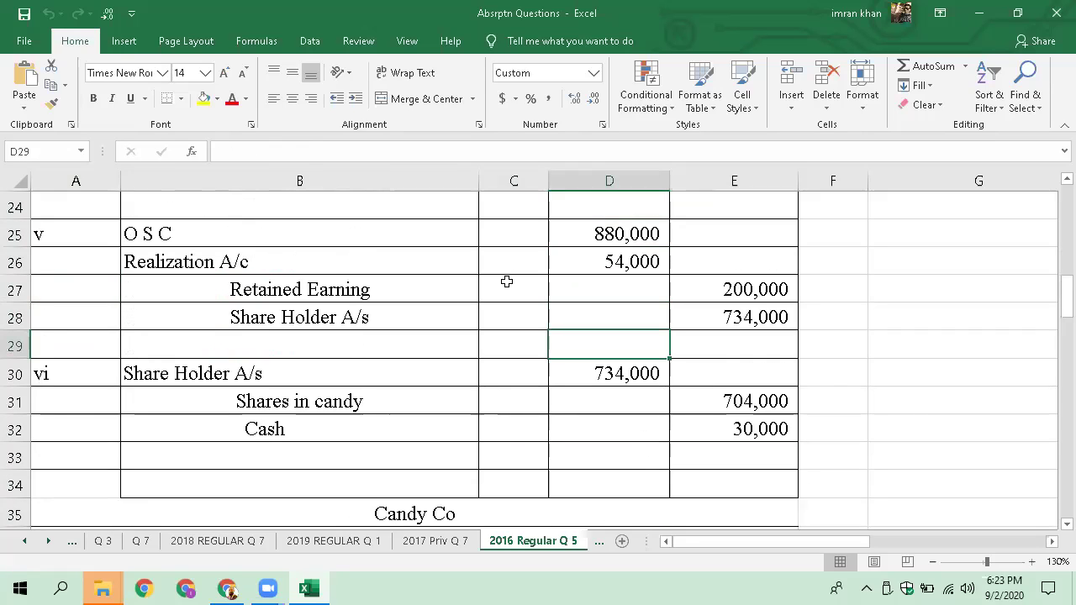
# Return to entries ii and iii and examine the 5% D P line in row 19.
pyautogui.press('Up')
pyautogui.press('Up')
pyautogui.press('Up')
pyautogui.press('Up')
pyautogui.press('Up')
pyautogui.press('Up')
pyautogui.press('Up')
pyautogui.press('Up')
pyautogui.press('Up')
pyautogui.press('Up')
pyautogui.press('Up')
pyautogui.press('Up')
pyautogui.press('Up')
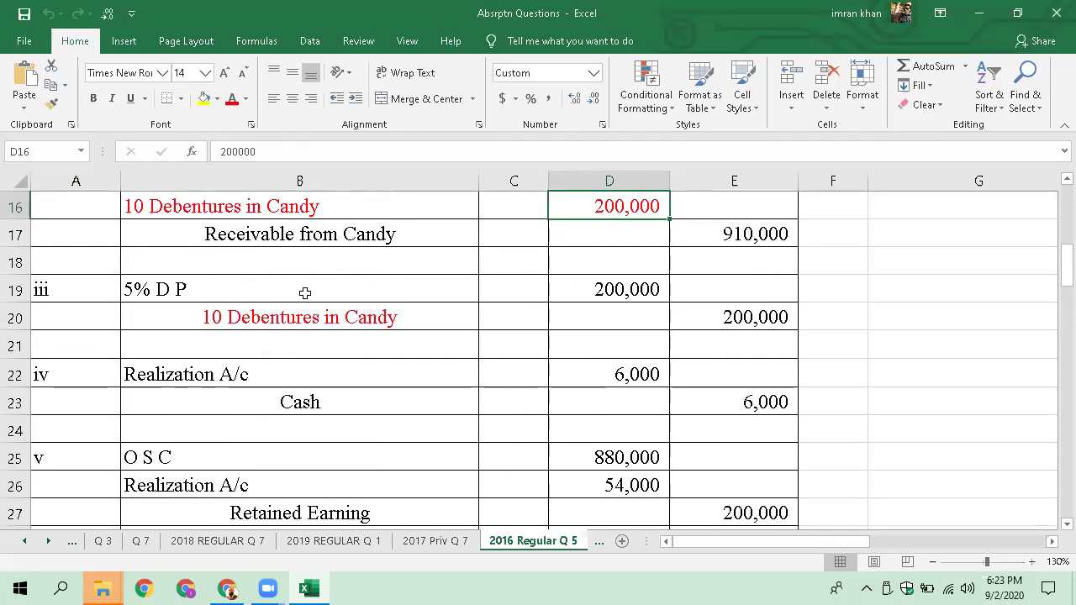
pyautogui.click(304, 292)
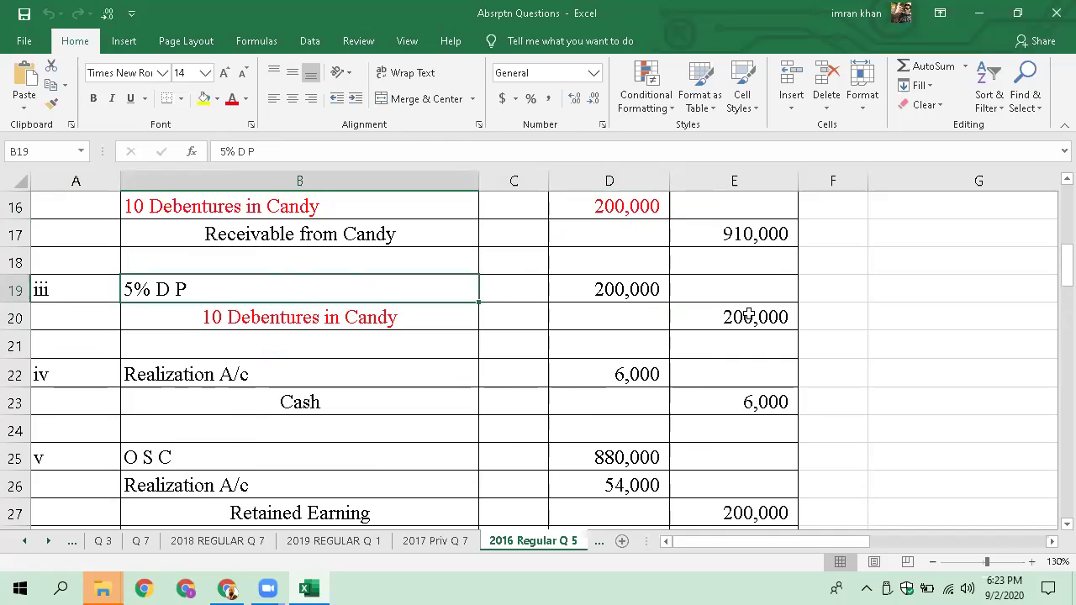
# Review the Realization A/c amounts of entries iv and v, along with entry v's Share Holder A/s credit.
pyautogui.click(617, 373)
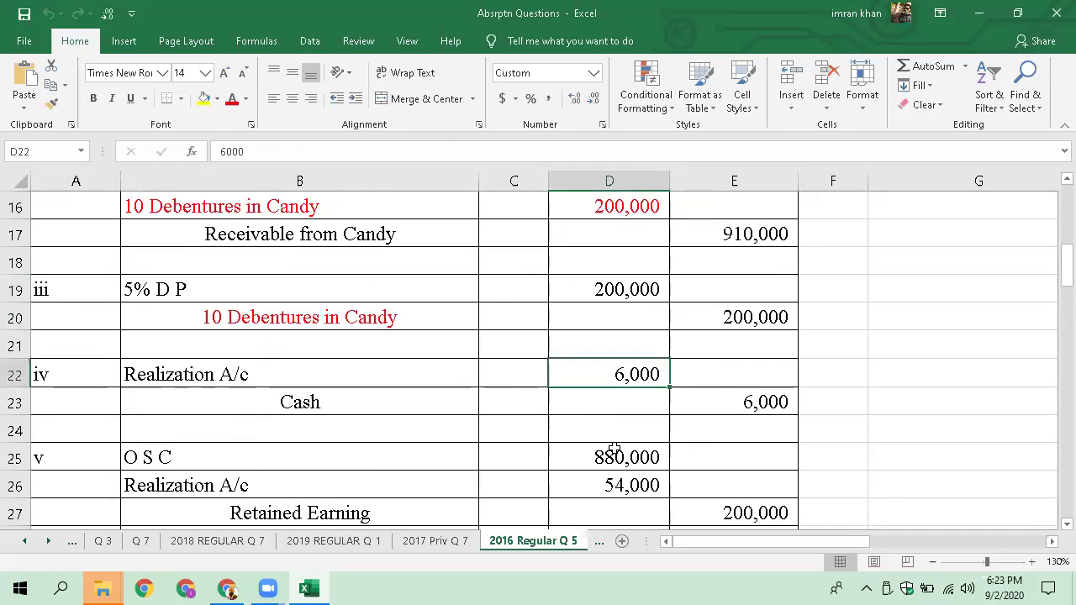
pyautogui.press('Down')
pyautogui.press('Down')
pyautogui.press('Down')
pyautogui.press('Down')
pyautogui.press('Down')
pyautogui.press('Down')
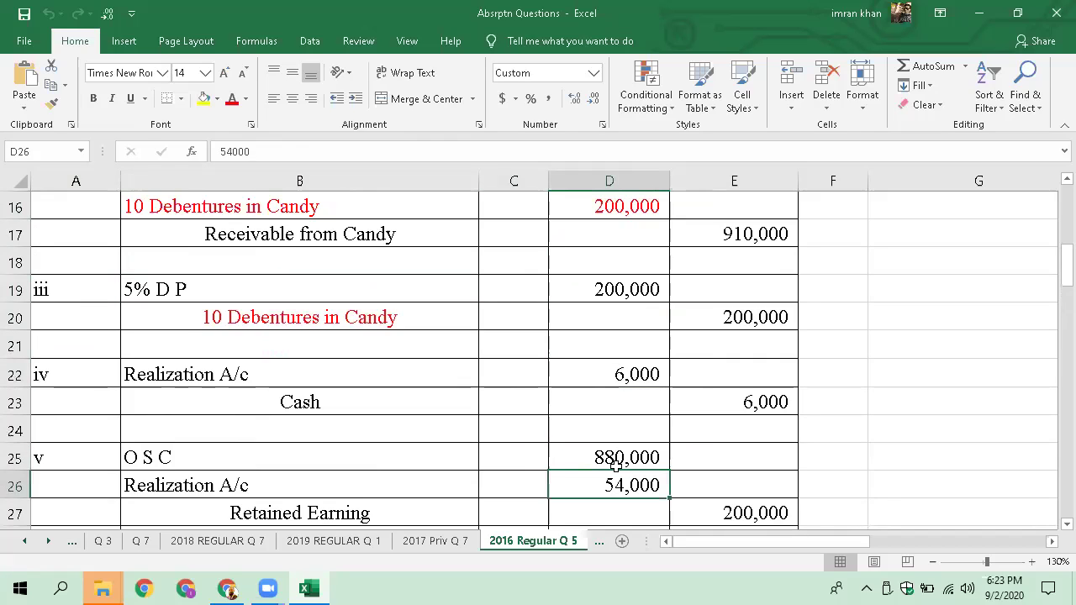
pyautogui.press('Right')
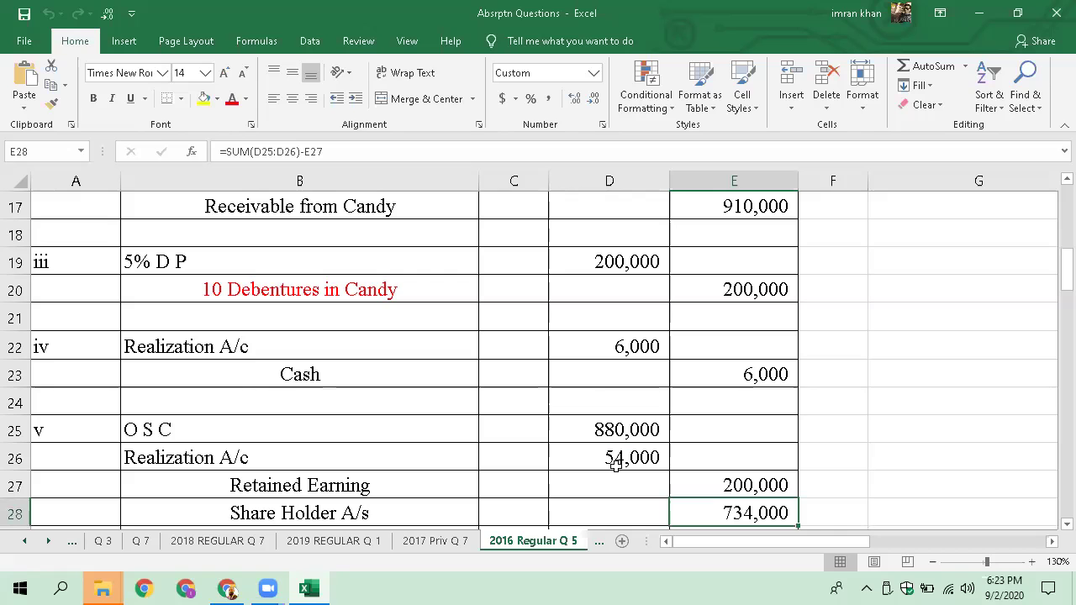
# Examine entry vi's Share Holder A/s, Shares in candy and Cash lines in rows 30 to 32.
pyautogui.press('Down')
pyautogui.press('Left')
pyautogui.press('Left')
pyautogui.press('Down')
pyautogui.press('Down')
pyautogui.press('Down')
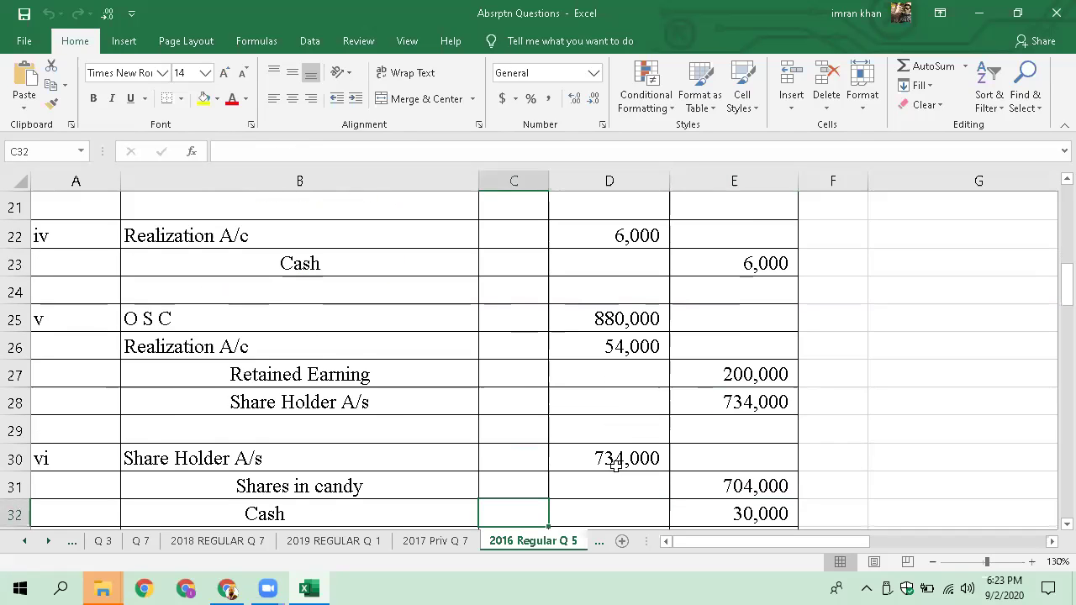
pyautogui.press('Down')
pyautogui.press('Down')
pyautogui.press('Left')
pyautogui.press('Up')
pyautogui.press('Up')
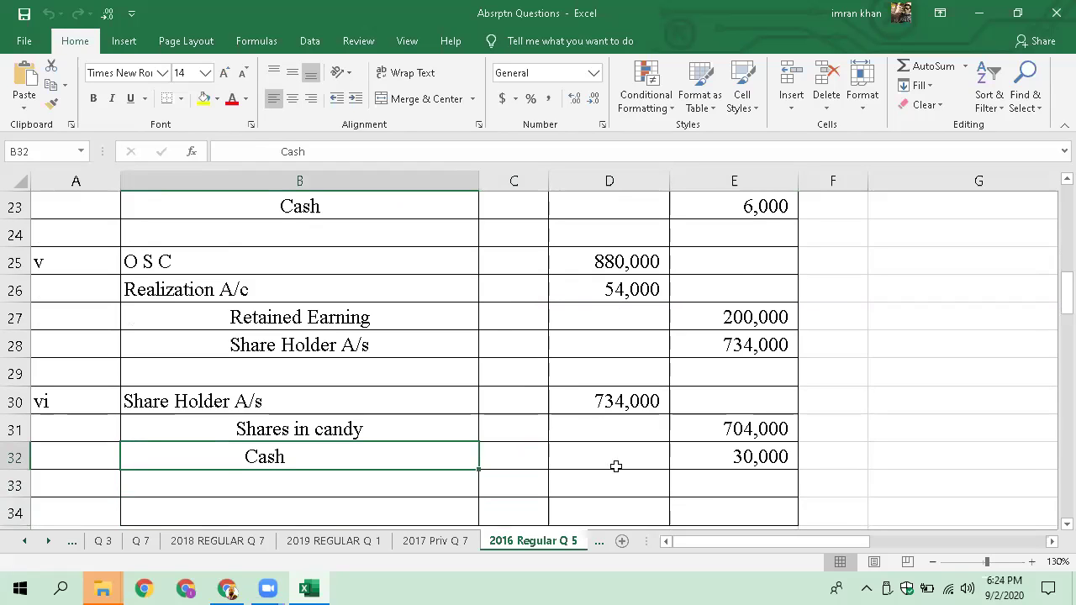
# Go back to the start of the journal and review entry i from Receivable from Candy and co through Realization A/c.
pyautogui.press('Up')
pyautogui.press('Up')
pyautogui.press('Up')
pyautogui.press('Up')
pyautogui.press('Up')
pyautogui.press('Up')
pyautogui.press('Up')
pyautogui.press('Up')
pyautogui.press('Up')
pyautogui.press('Up')
pyautogui.press('Up')
pyautogui.press('Up')
pyautogui.press('Up')
pyautogui.press('Up')
pyautogui.press('Up')
pyautogui.press('Up')
pyautogui.press('Up')
pyautogui.press('Up')
pyautogui.press('Up')
pyautogui.press('Up')
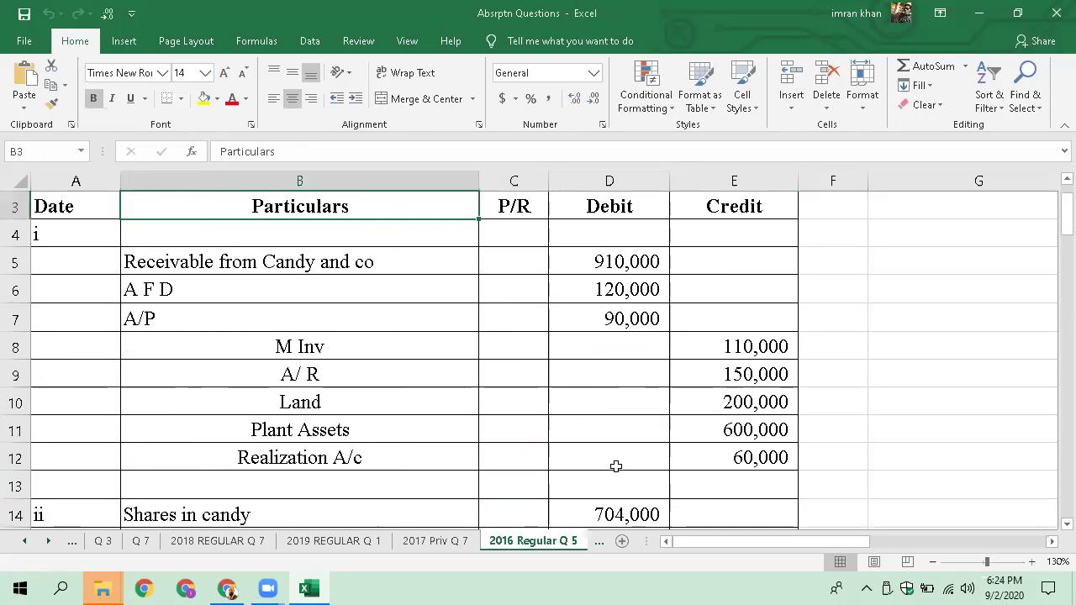
pyautogui.press('Down')
pyautogui.press('Down')
pyautogui.press('Down')
pyautogui.press('Down')
pyautogui.press('Down')
pyautogui.press('Down')
pyautogui.press('Down')
pyautogui.press('Down')
pyautogui.press('Down')
pyautogui.press('Down')
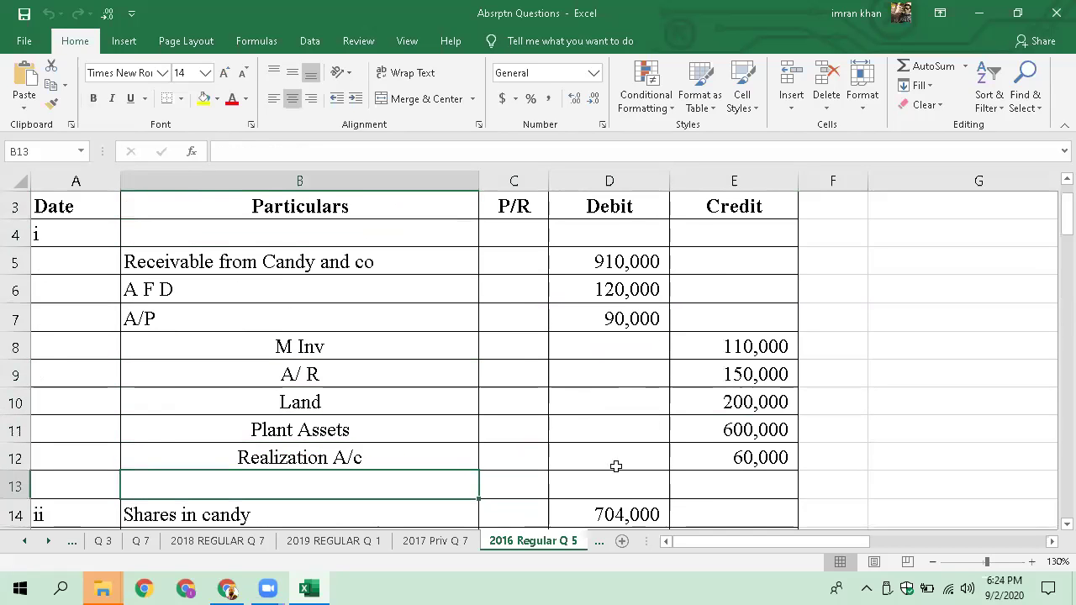
# Examine entry ii's Shares in candy, Cash, 10 Debentures in Candy and Receivable from Candy lines.
pyautogui.press('Down')
pyautogui.press('Down')
pyautogui.press('Down')
pyautogui.press('Down')
pyautogui.press('Down')
pyautogui.press('Down')
pyautogui.press('Down')
pyautogui.press('Up')
pyautogui.press('Up')
pyautogui.press('Up')
pyautogui.press('Up')
pyautogui.press('Up')
pyautogui.press('Up')
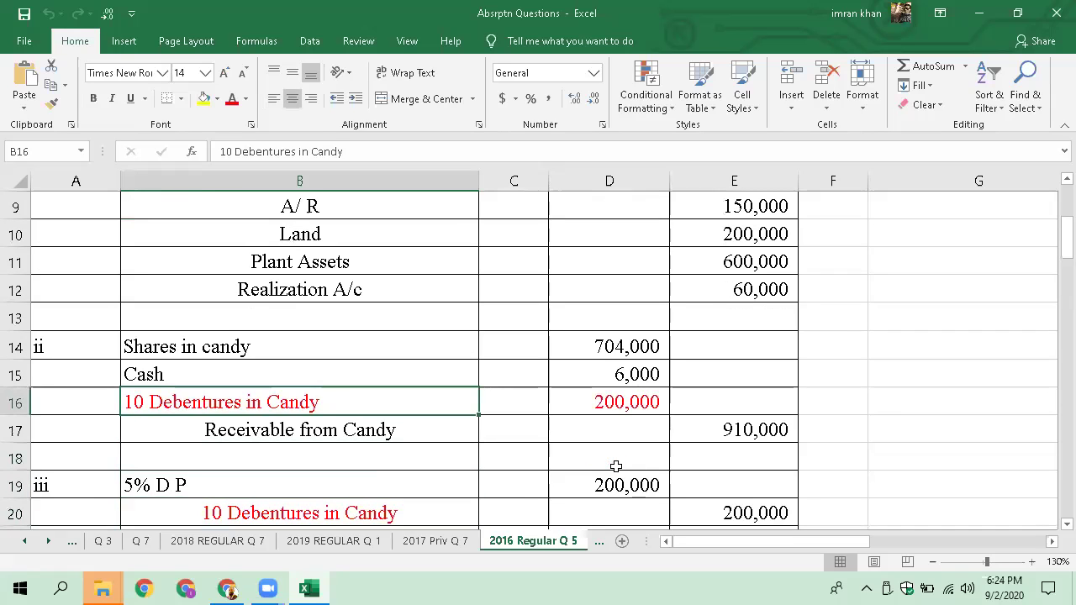
# Compare the 10 Debentures in Candy lines of entries ii and iii in rows 16 and 20.
pyautogui.press('Down')
pyautogui.press('Down')
pyautogui.press('Down')
pyautogui.press('Down')
pyautogui.press('Down')
pyautogui.press('Down')
pyautogui.press('Down')
pyautogui.press('Down')
pyautogui.press('Down')
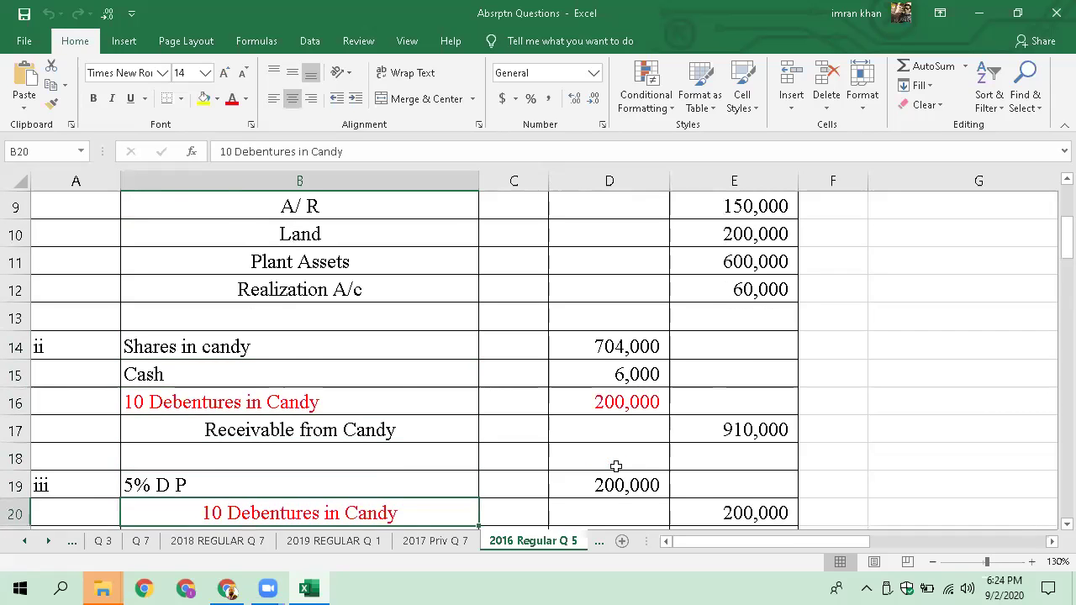
pyautogui.press('Down')
pyautogui.press('Up')
pyautogui.press('Up')
pyautogui.press('Up')
pyautogui.press('Up')
pyautogui.press('Up')
pyautogui.press('Up')
pyautogui.press('Down')
pyautogui.press('Up')
pyautogui.press('Up')
pyautogui.press('Down')
pyautogui.press('Down')
pyautogui.press('Down')
pyautogui.press('Down')
pyautogui.press('Down')
pyautogui.press('Down')
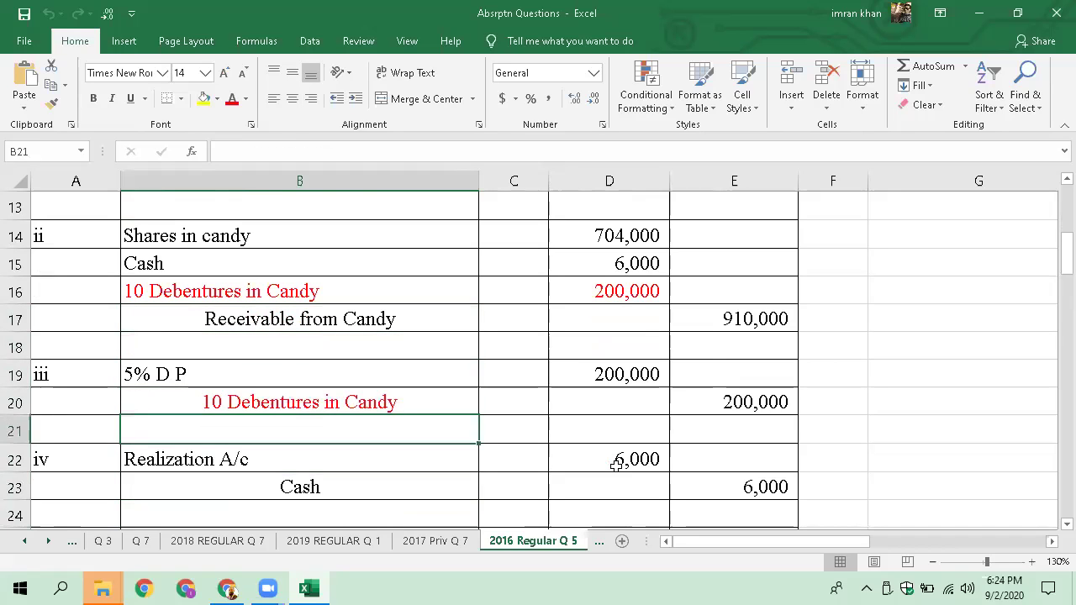
# Review entries iv and v in rows 22 to 28, continuing to the Share Holder A/s line of entry vi.
pyautogui.press('Down')
pyautogui.press('Down')
pyautogui.press('Down')
pyautogui.press('Down')
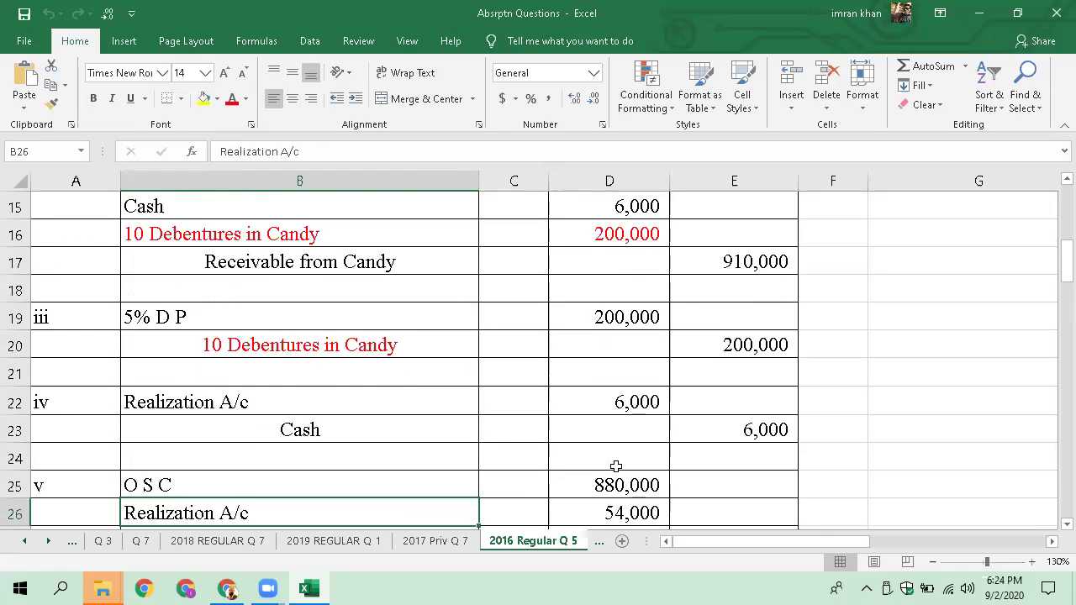
pyautogui.press('Down')
pyautogui.press('Down')
pyautogui.press('Down')
pyautogui.press('Down')
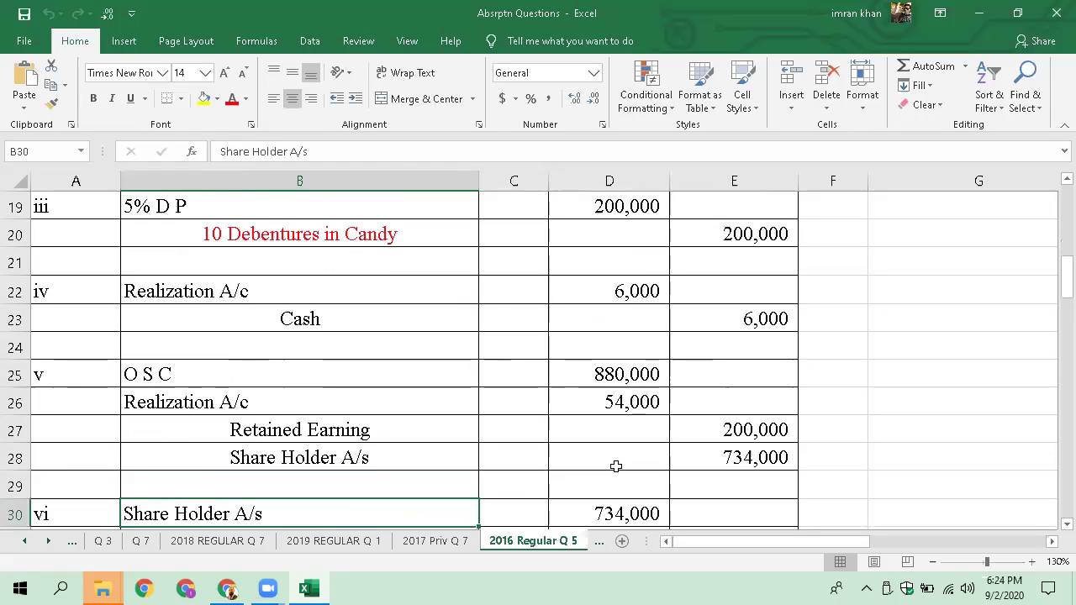
# Examine the Cash line of entry vi and its credit amount in E32.
pyautogui.press('Down')
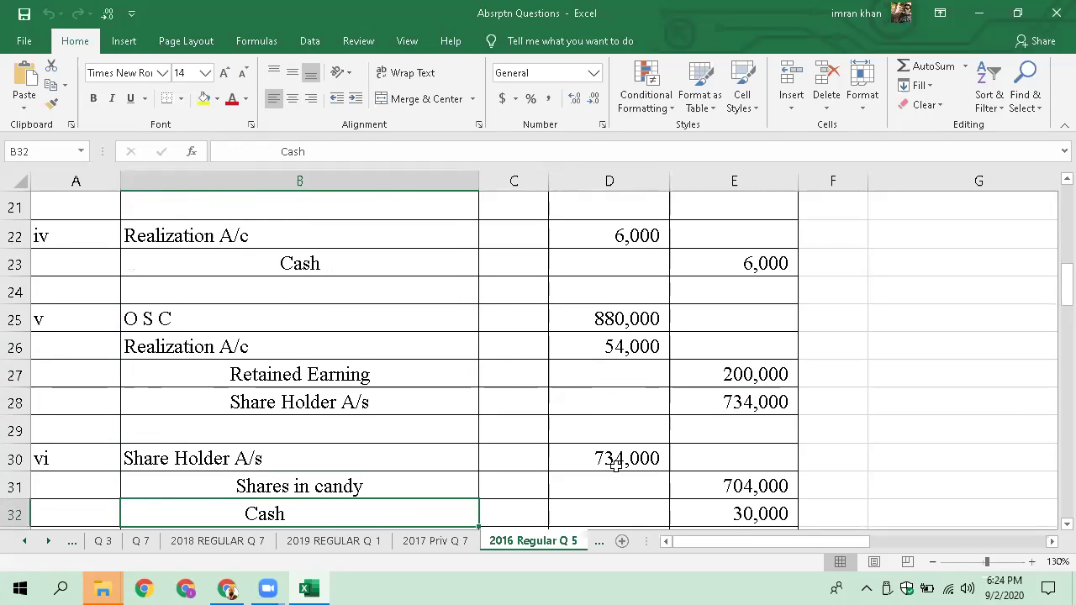
pyautogui.press('Down')
pyautogui.press('Down')
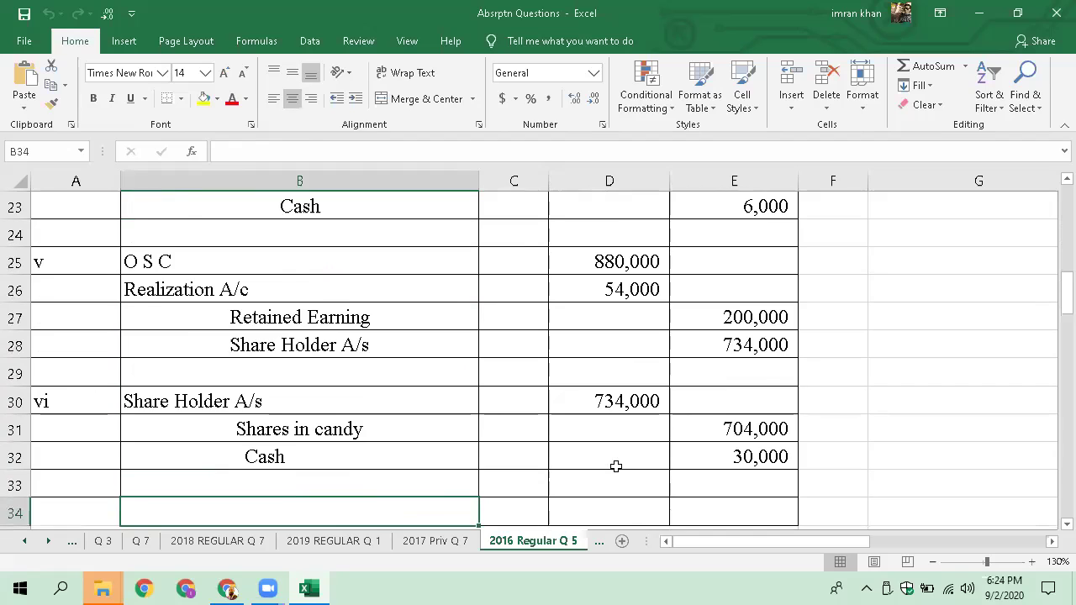
pyautogui.press('Down')
pyautogui.press('Up')
pyautogui.press('Up')
pyautogui.press('Up')
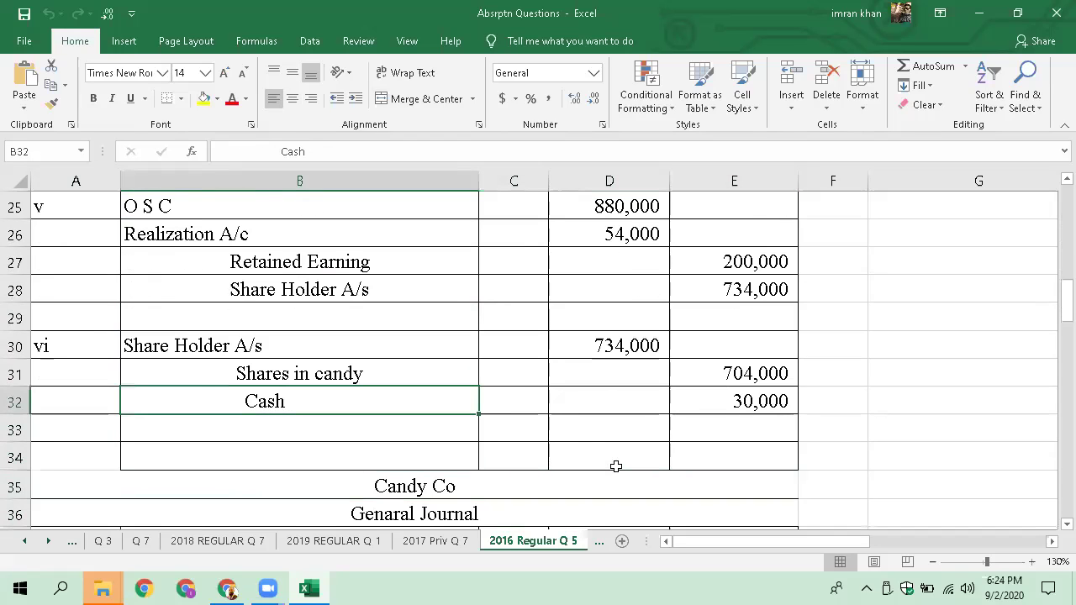
pyautogui.press('Right')
pyautogui.press('Right')
pyautogui.press('Right')
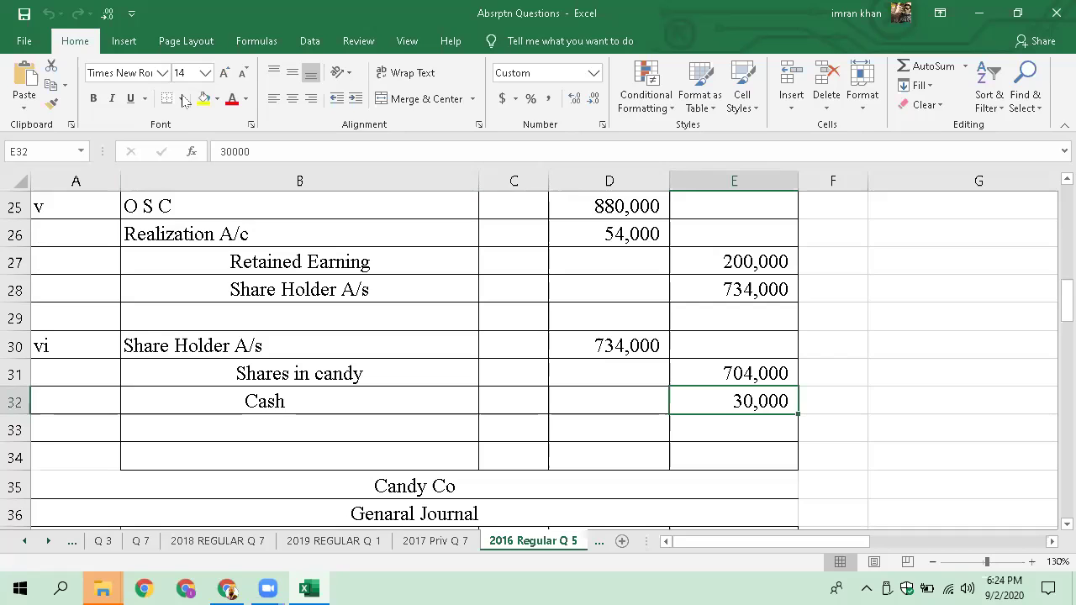
# Go back up from entry vi to entry i's Receivable from Candy and co line and examine the A/P line in row 7.
pyautogui.press('Up')
pyautogui.press('Up')
pyautogui.press('Up')
pyautogui.press('Up')
pyautogui.press('Up')
pyautogui.press('Up')
pyautogui.press('Up')
pyautogui.press('Up')
pyautogui.press('Up')
pyautogui.press('Up')
pyautogui.press('Up')
pyautogui.press('Up')
pyautogui.press('Up')
pyautogui.press('Up')
pyautogui.press('Up')
pyautogui.press('Up')
pyautogui.press('Up')
pyautogui.press('Up')
pyautogui.press('Up')
pyautogui.press('Up')
pyautogui.press('Up')
pyautogui.press('Up')
pyautogui.press('Up')
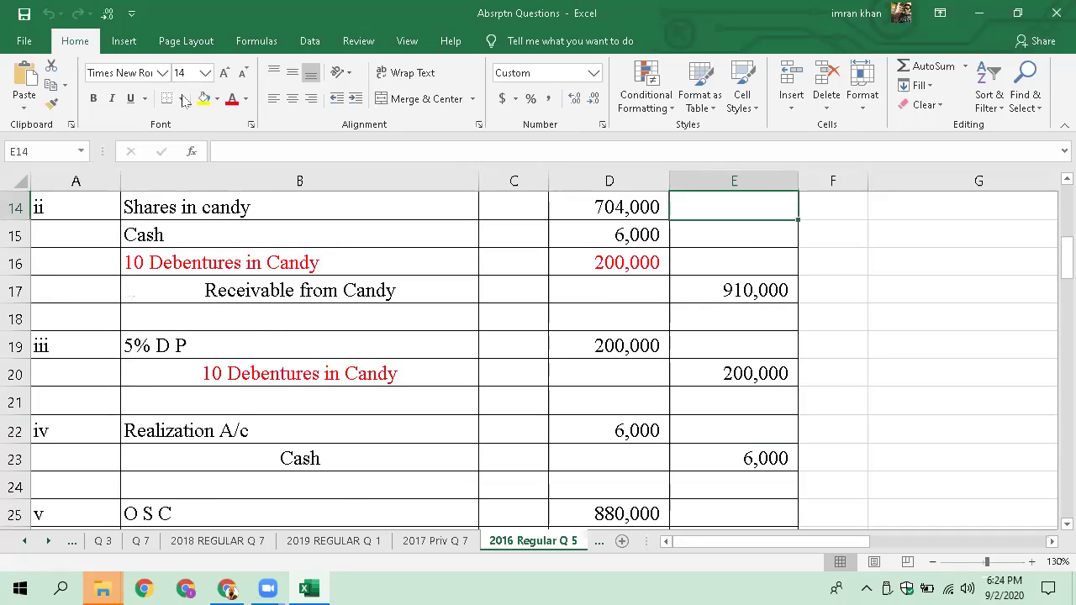
pyautogui.press('Up')
pyautogui.press('Up')
pyautogui.press('Up')
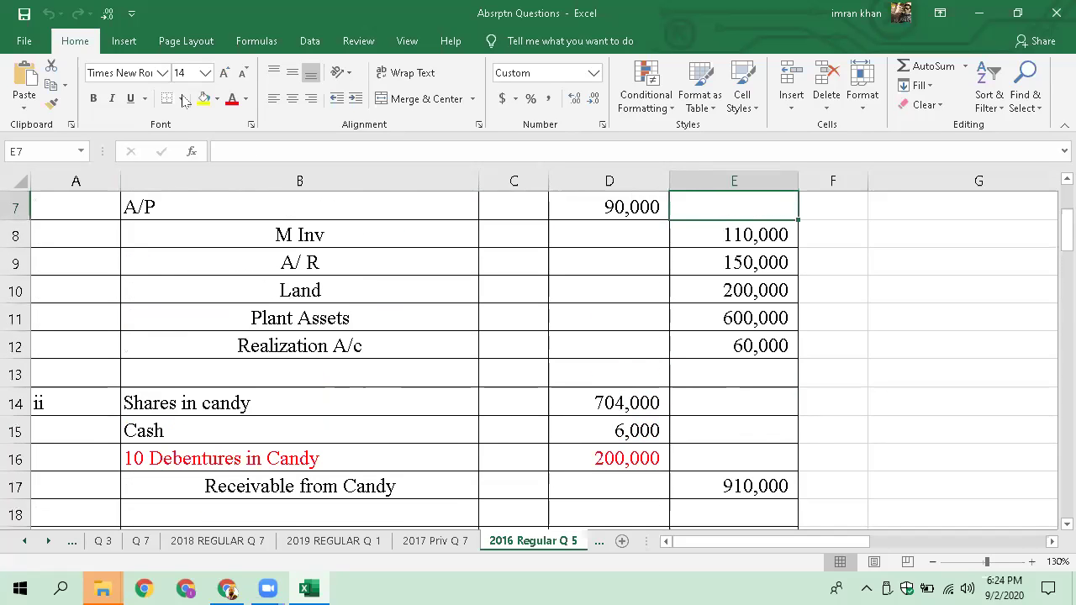
pyautogui.press('Up')
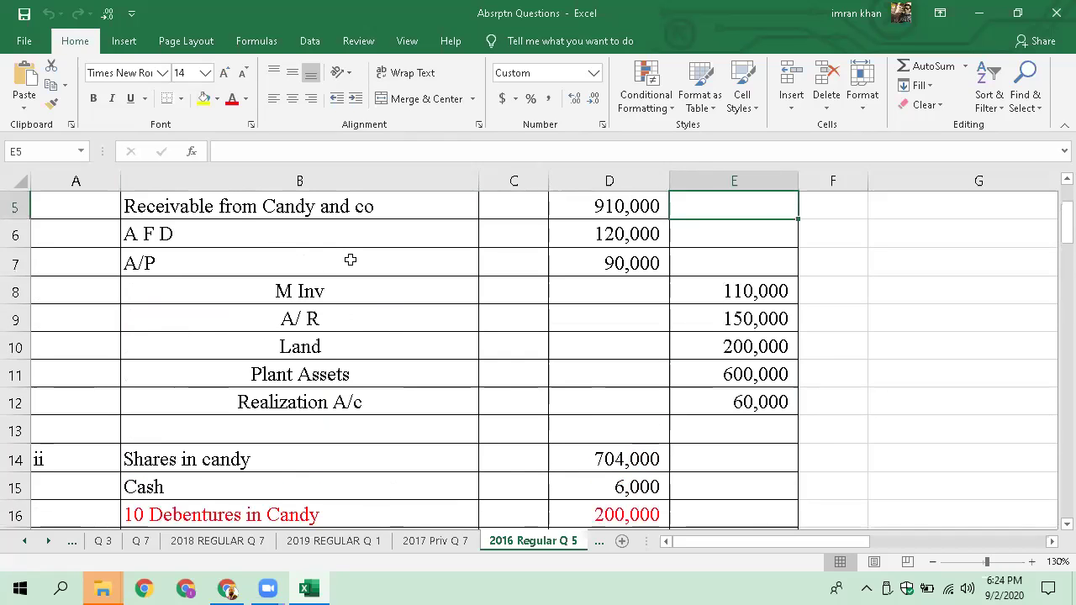
pyautogui.click(211, 263)
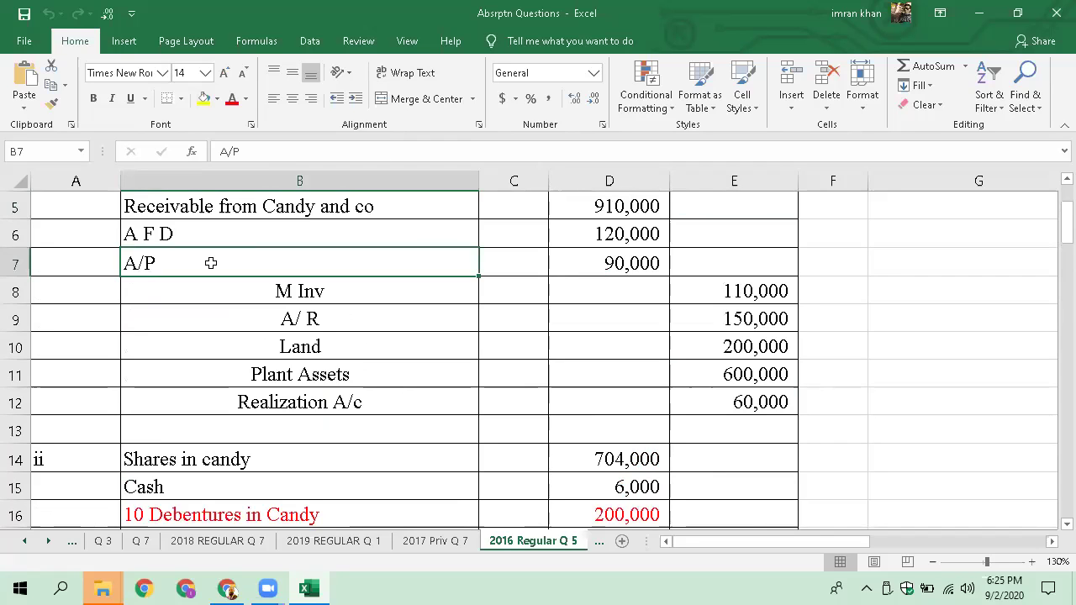
# Review the lines from entry i's credits through the 5% D P line, returning to 10 Debentures in Candy in row 16.
pyautogui.press('Down')
pyautogui.press('Down')
pyautogui.press('Down')
pyautogui.press('Down')
pyautogui.press('Down')
pyautogui.press('Down')
pyautogui.press('Down')
pyautogui.press('Down')
pyautogui.press('Down')
pyautogui.press('Down')
pyautogui.press('Down')
pyautogui.press('Down')
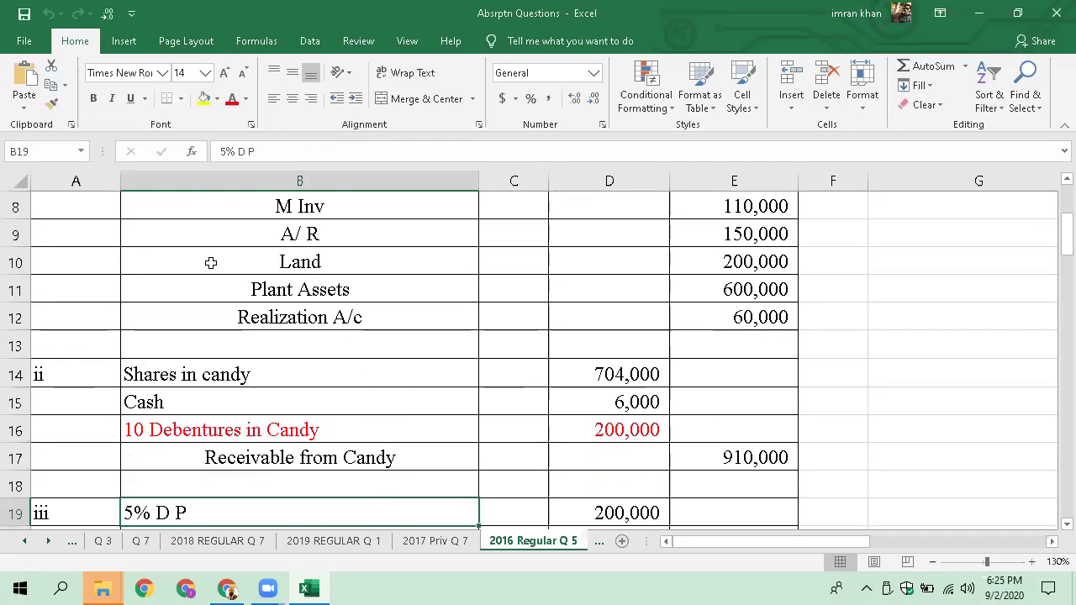
pyautogui.press('Up')
pyautogui.press('Up')
pyautogui.press('Up')
pyautogui.press('Up')
pyautogui.press('Up')
pyautogui.press('Down')
pyautogui.press('Down')
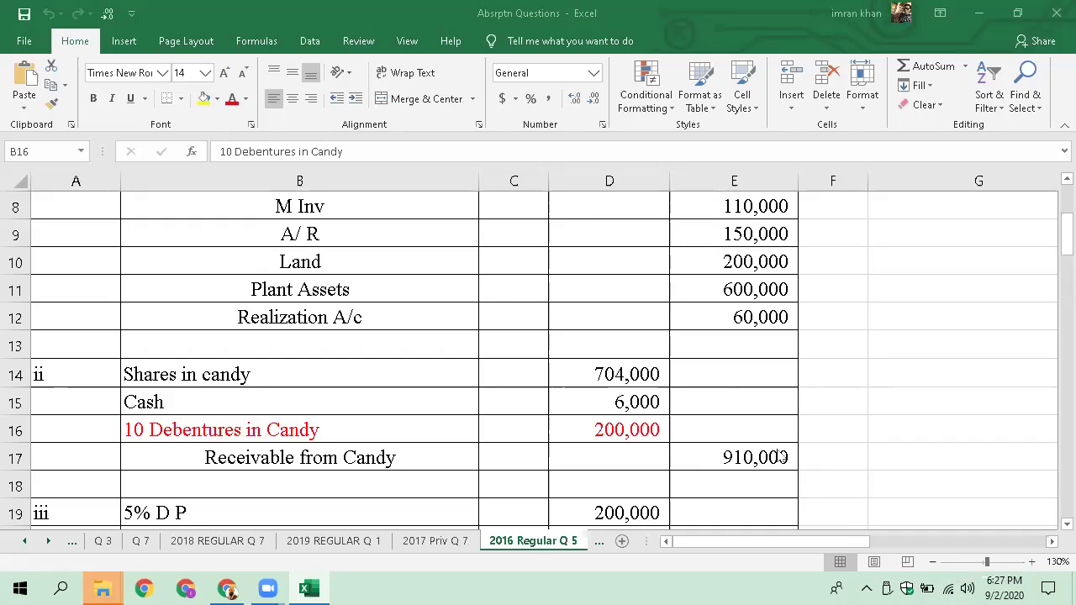
# Switch the Wi-Fi connection from AndroidAPD0E4 to the other saved secured network and close the network list.
pyautogui.click(955, 588)
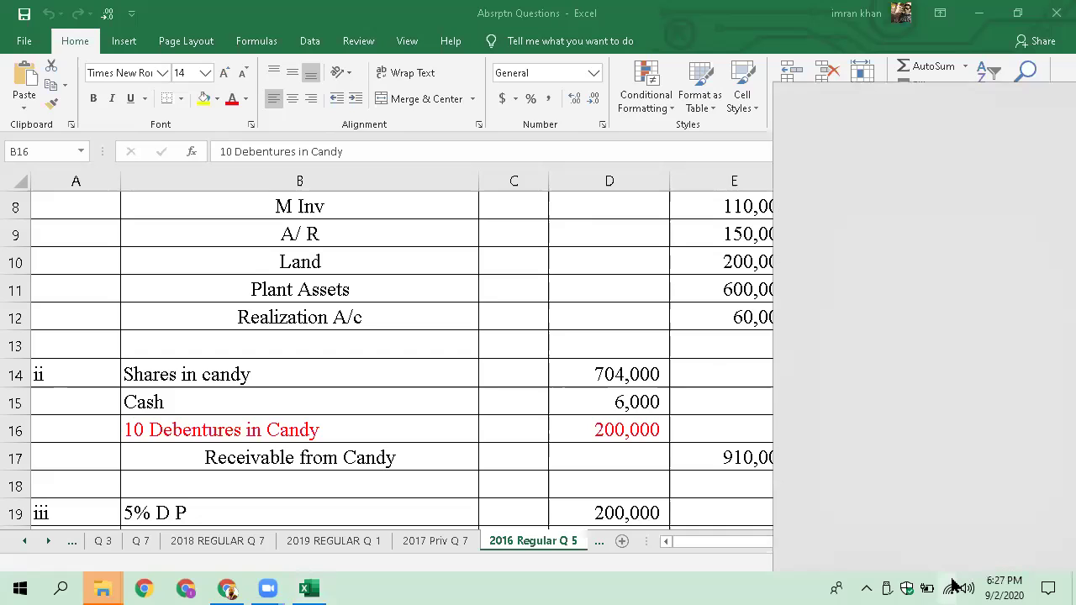
pyautogui.press('Return')
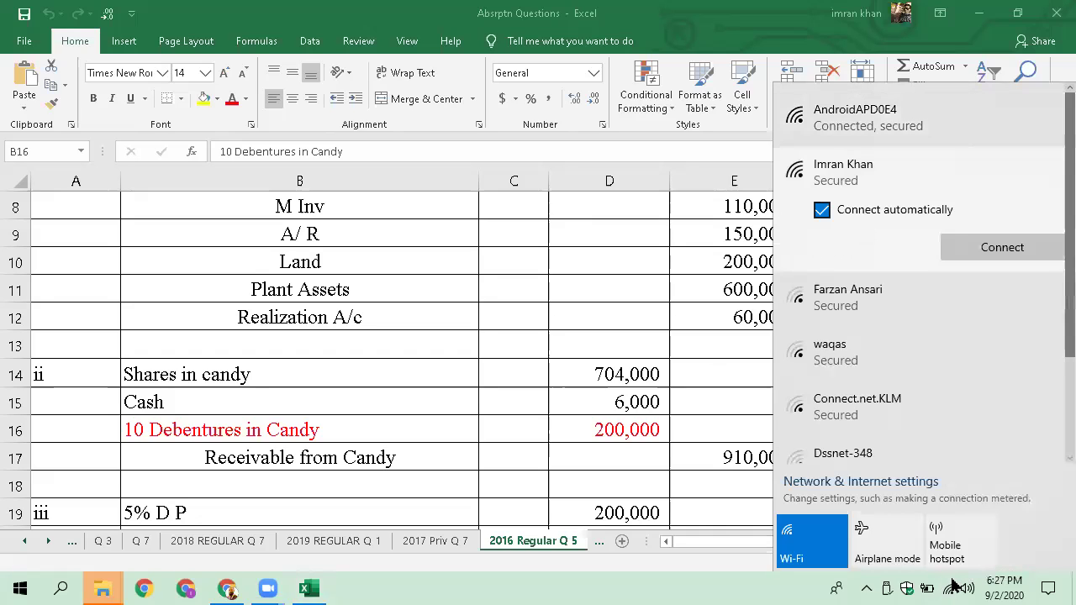
pyautogui.press('Return')
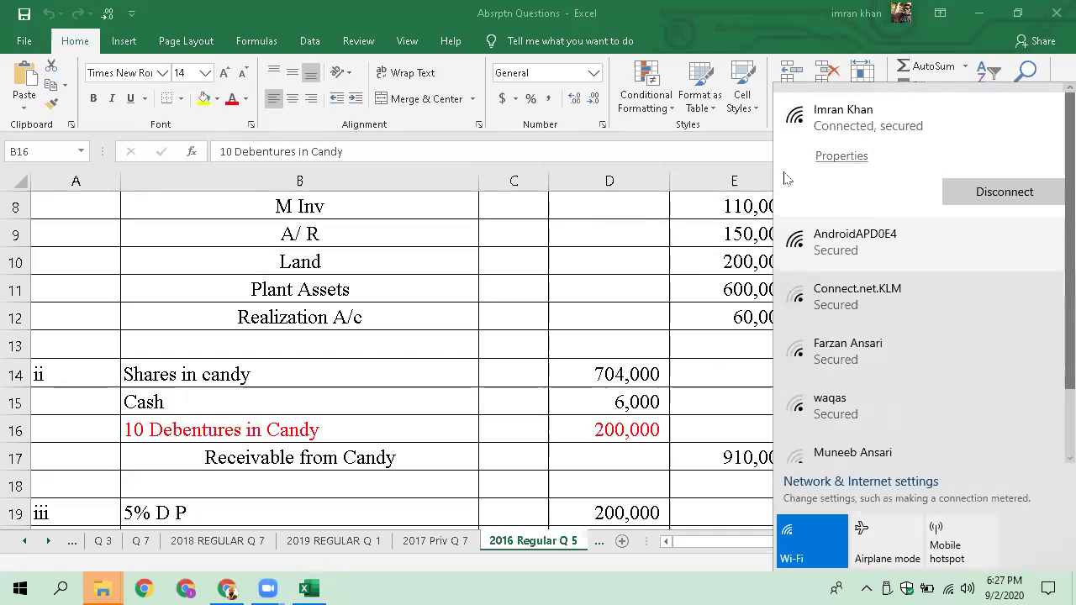
pyautogui.click(790, 240)
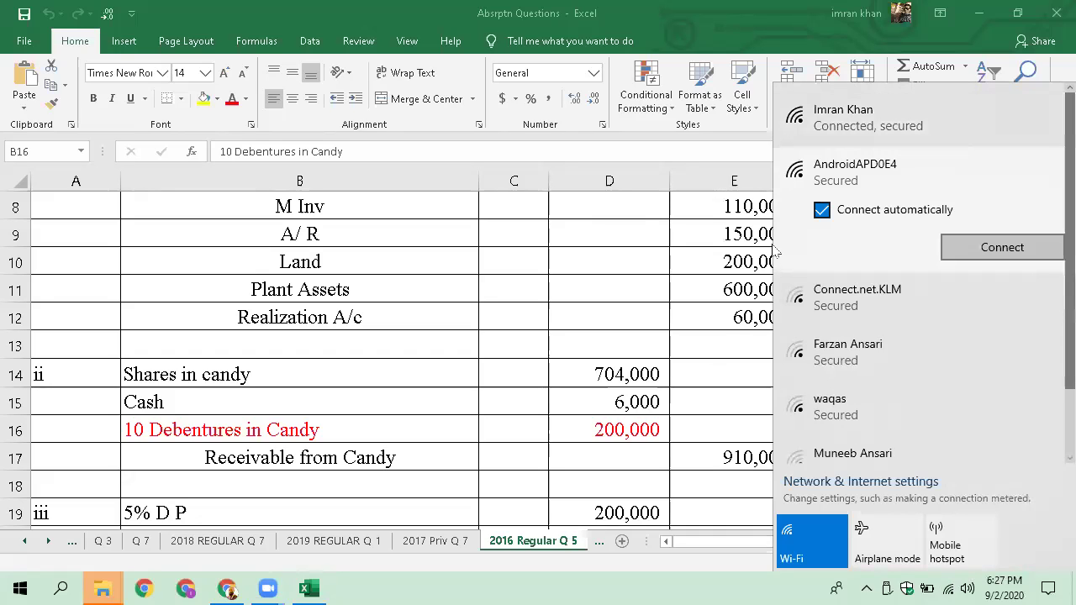
pyautogui.click(768, 23)
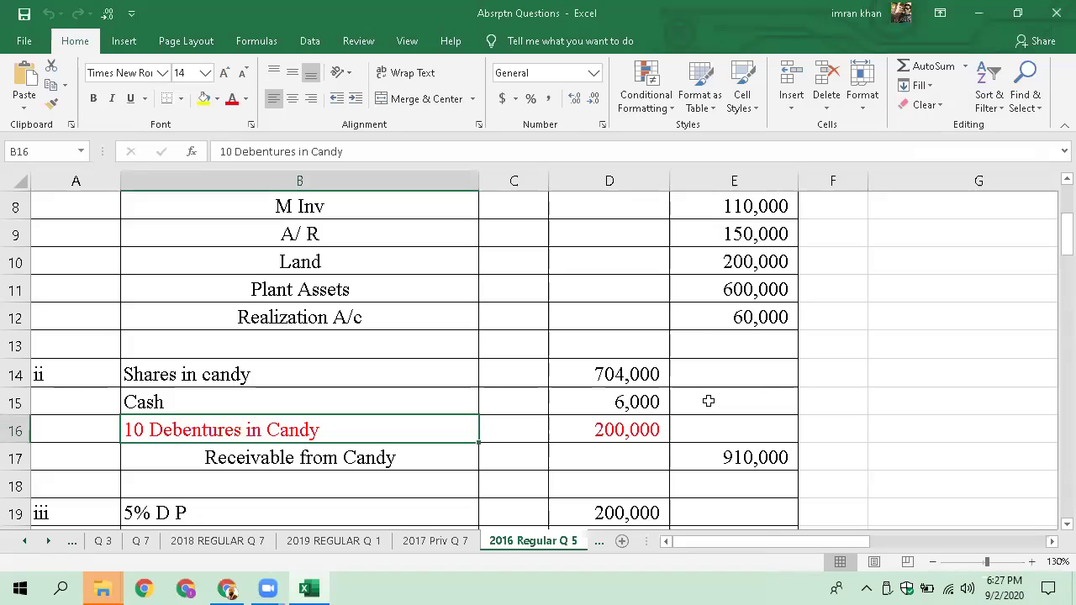
# Examine entry iii down to row 20, glance at the 2012 Reg Q 3 sheet and return to 2016 Regular Q 5.
pyautogui.press('Down')
pyautogui.press('Down')
pyautogui.press('Down')
pyautogui.press('Down')
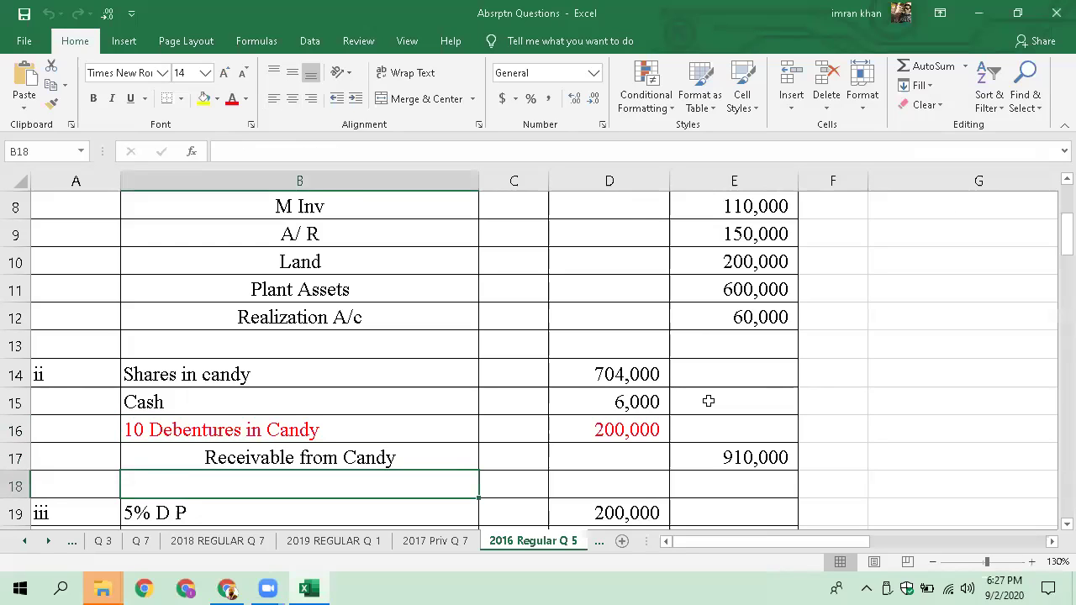
pyautogui.click(598, 542)
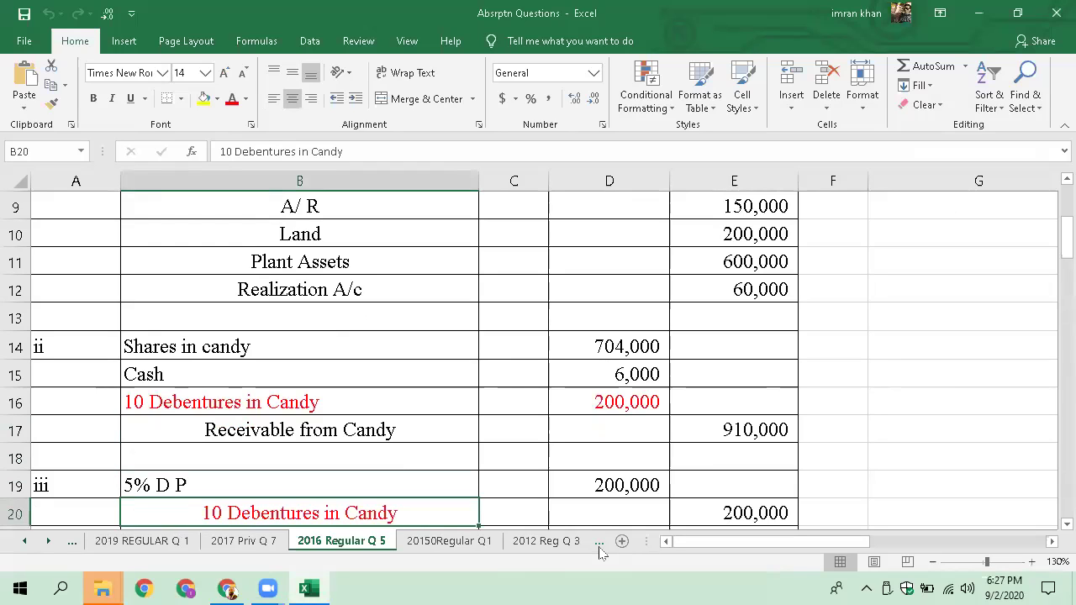
pyautogui.click(599, 546)
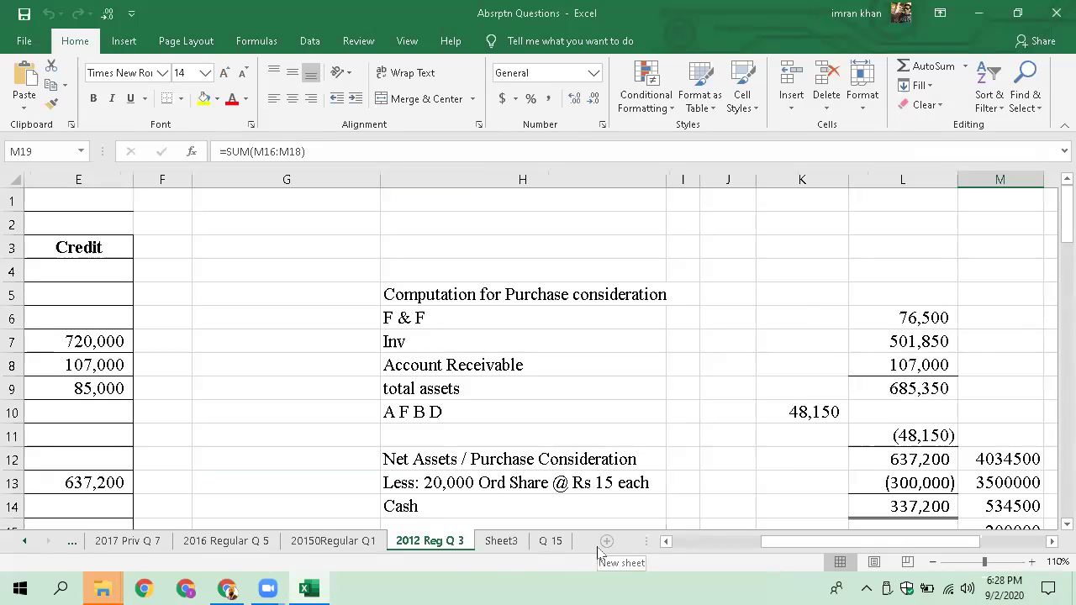
pyautogui.click(232, 551)
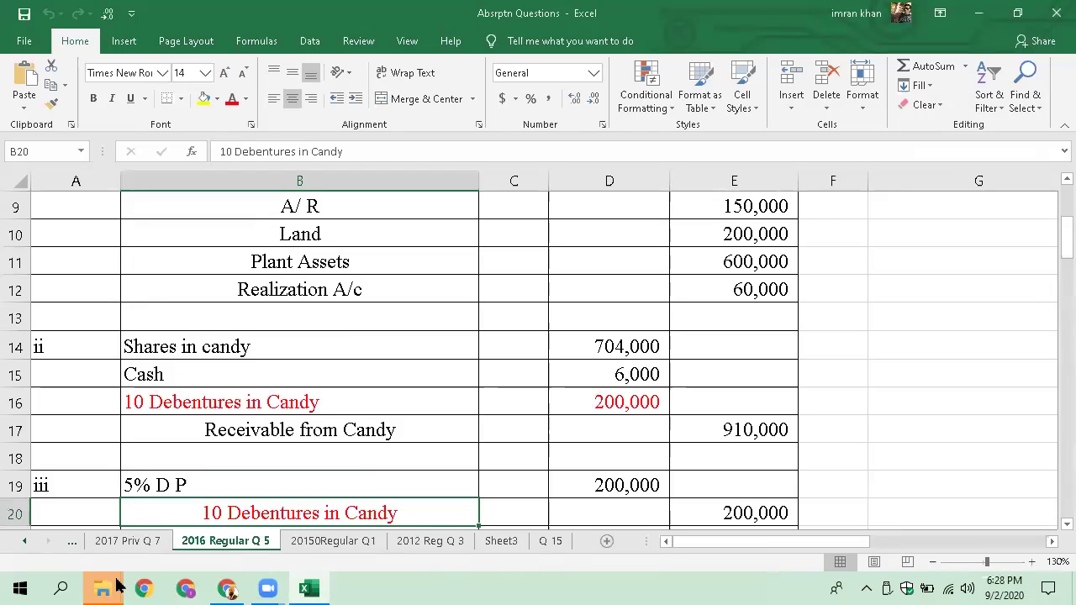
# Check the 2020-09-02 17.40.41 Zoom recording folder in File Explorer and the open Zoom windows, and return to the Excel workbook.
pyautogui.moveTo(120, 580)
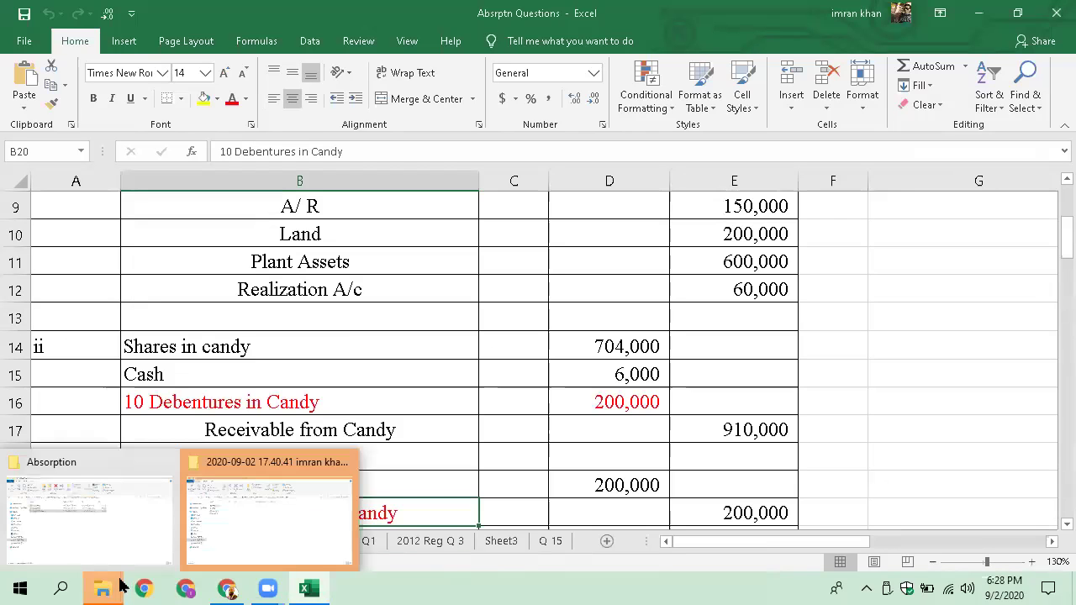
pyautogui.click(232, 545)
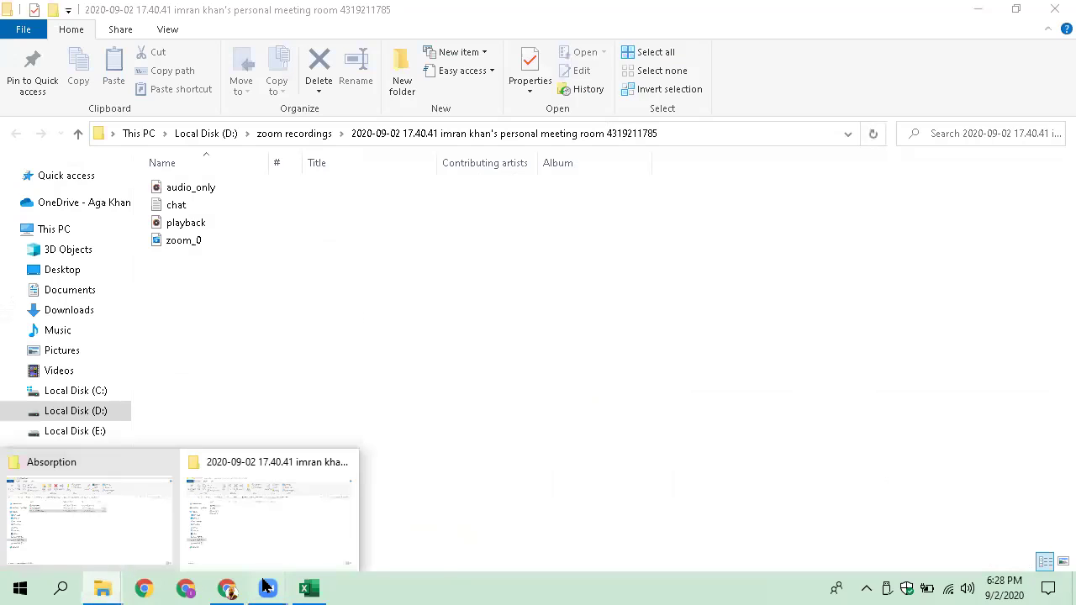
pyautogui.moveTo(268, 587)
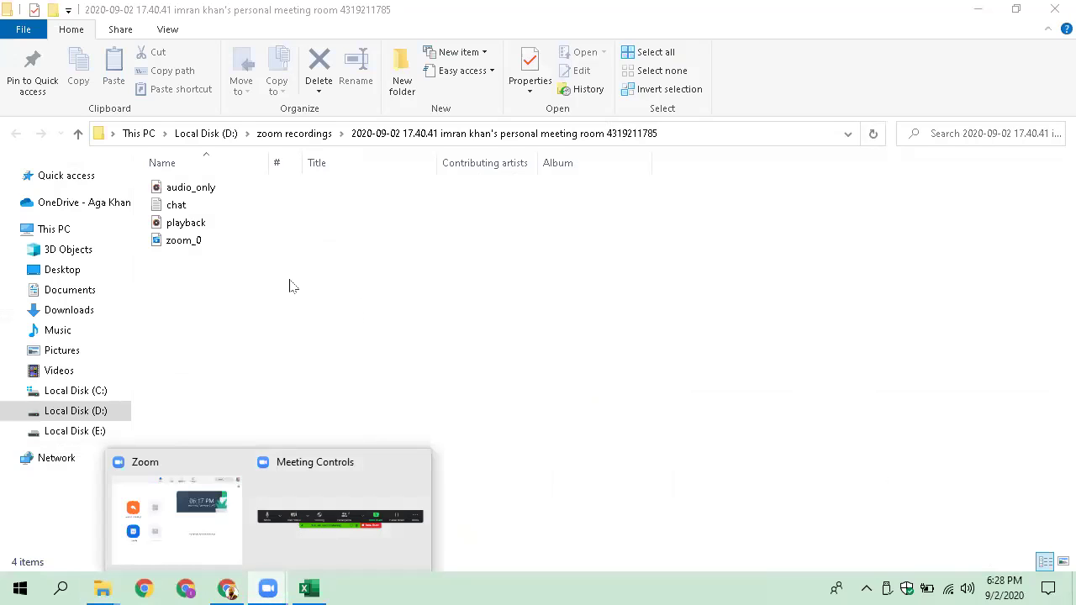
pyautogui.click(267, 587)
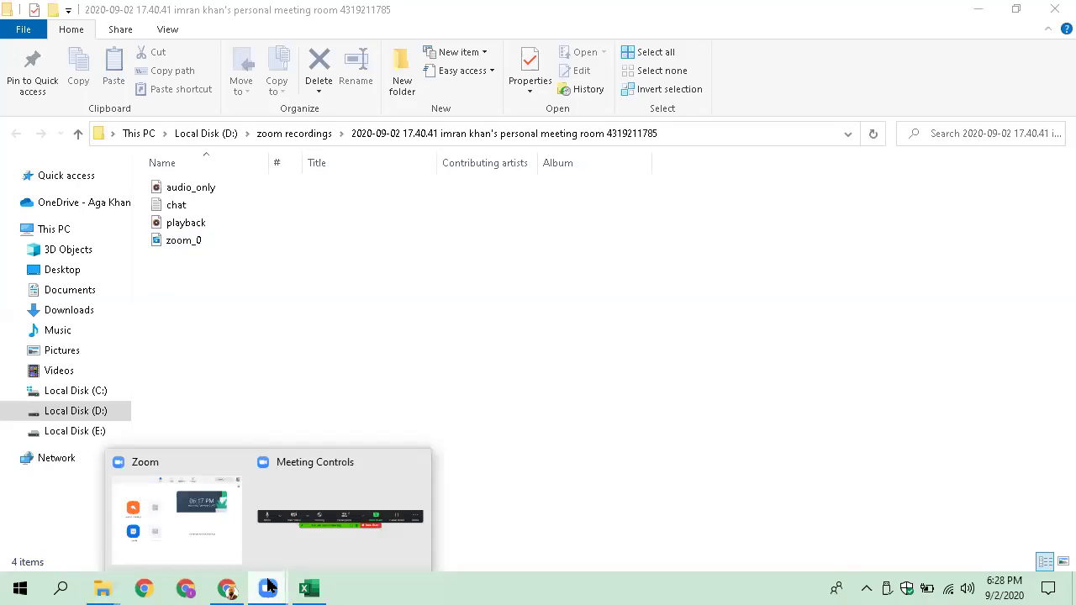
pyautogui.click(603, 388)
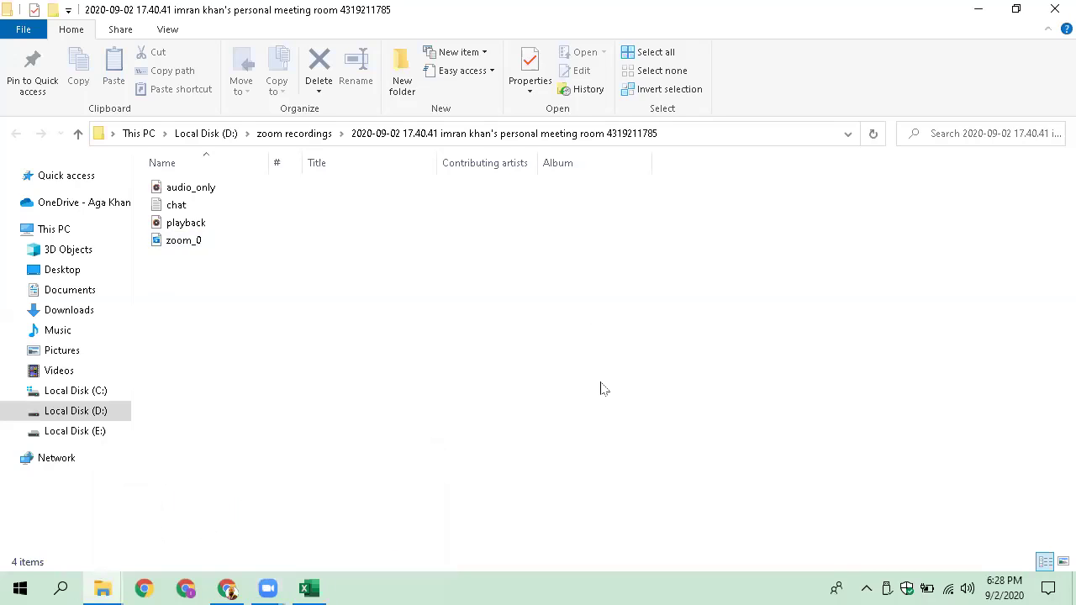
pyautogui.click(310, 588)
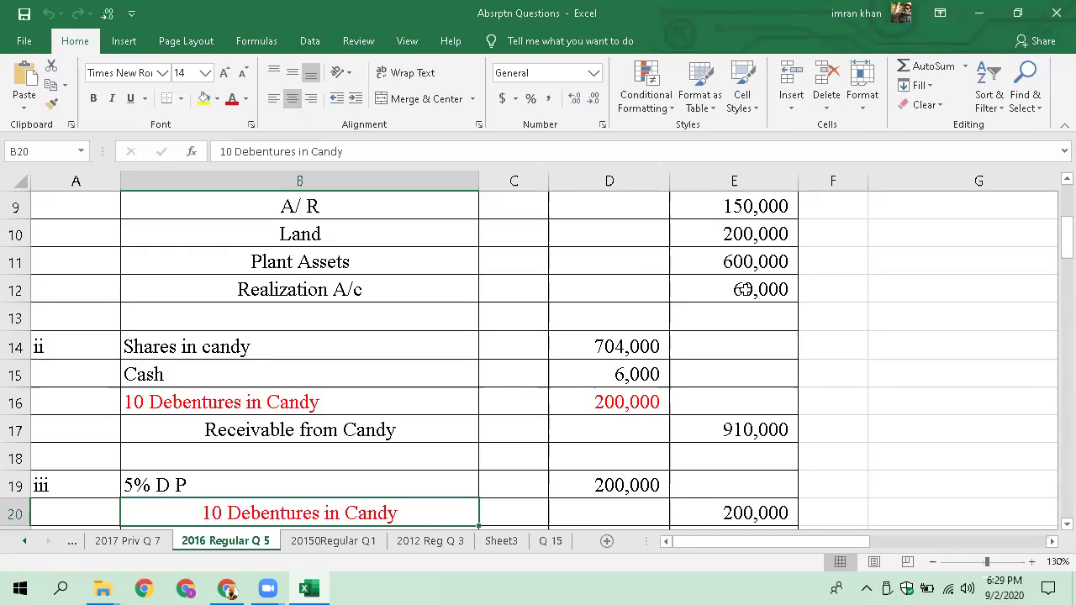
# Review the credit amounts from entry i's Realization A/c in E12 down to entry vi's Cash and Shares in candy lines.
pyautogui.click(742, 289)
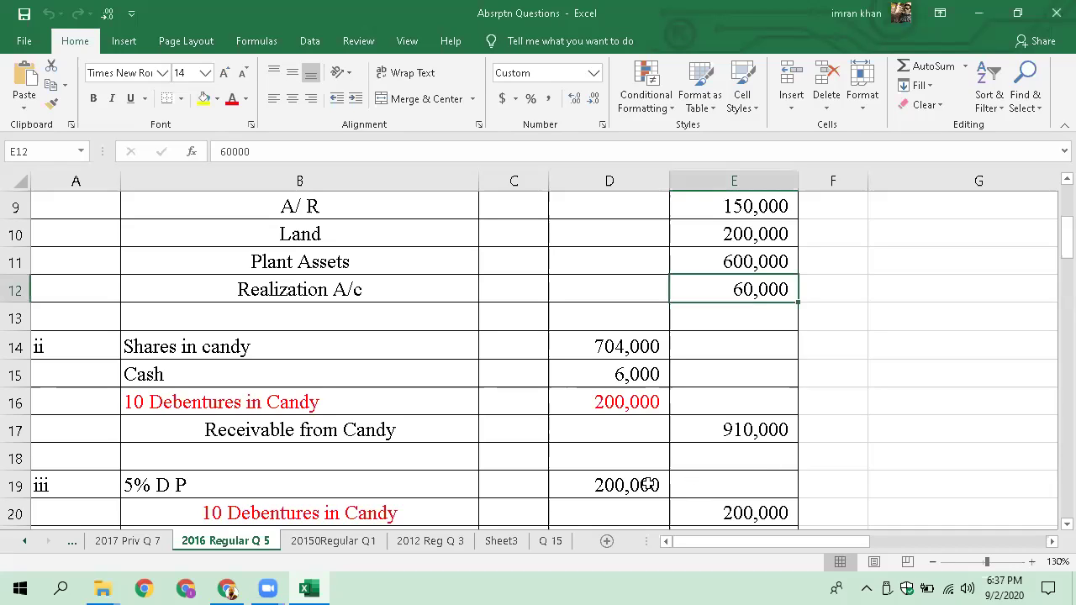
pyautogui.press('Down')
pyautogui.press('Down')
pyautogui.press('Down')
pyautogui.press('Down')
pyautogui.press('Down')
pyautogui.press('Down')
pyautogui.press('Down')
pyautogui.press('Down')
pyautogui.press('Down')
pyautogui.press('Down')
pyautogui.press('Down')
pyautogui.press('Down')
pyautogui.press('Down')
pyautogui.press('Down')
pyautogui.press('Down')
pyautogui.press('Down')
pyautogui.press('Down')
pyautogui.press('Down')
pyautogui.press('Down')
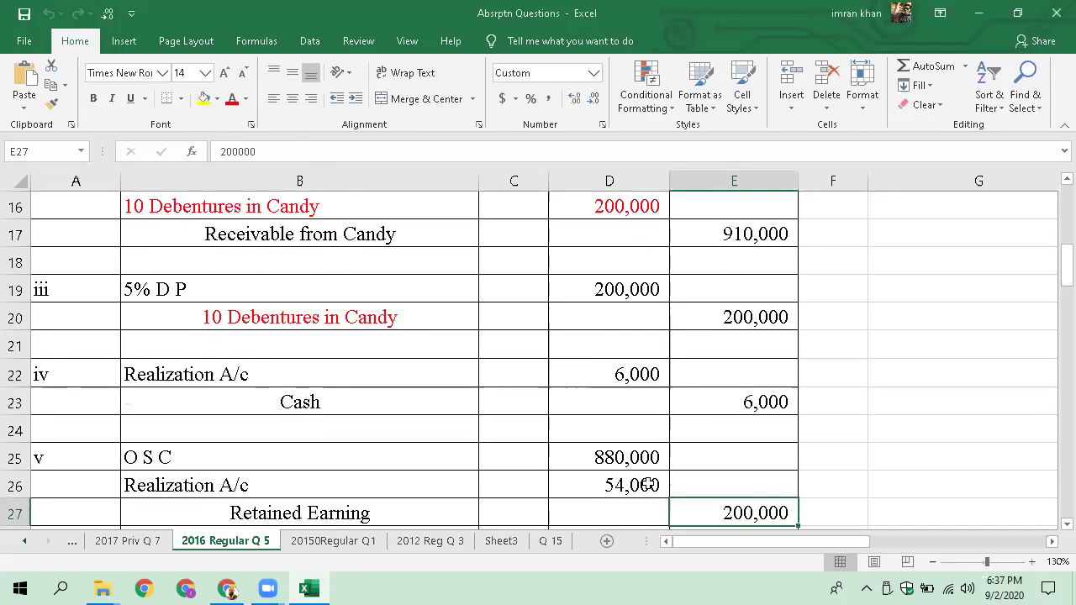
pyautogui.press('Down')
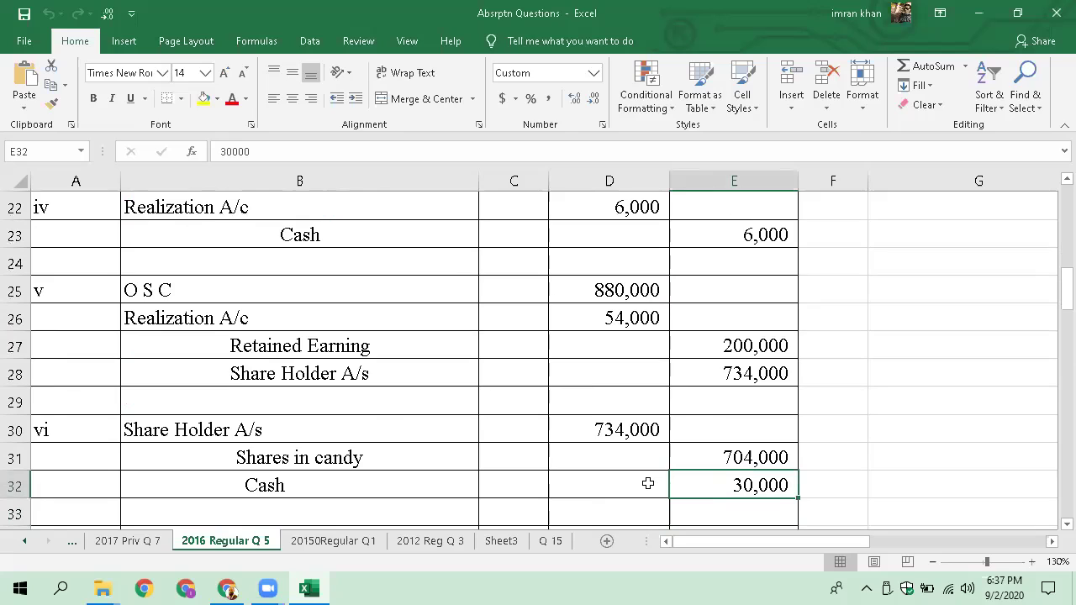
pyautogui.press('Up')
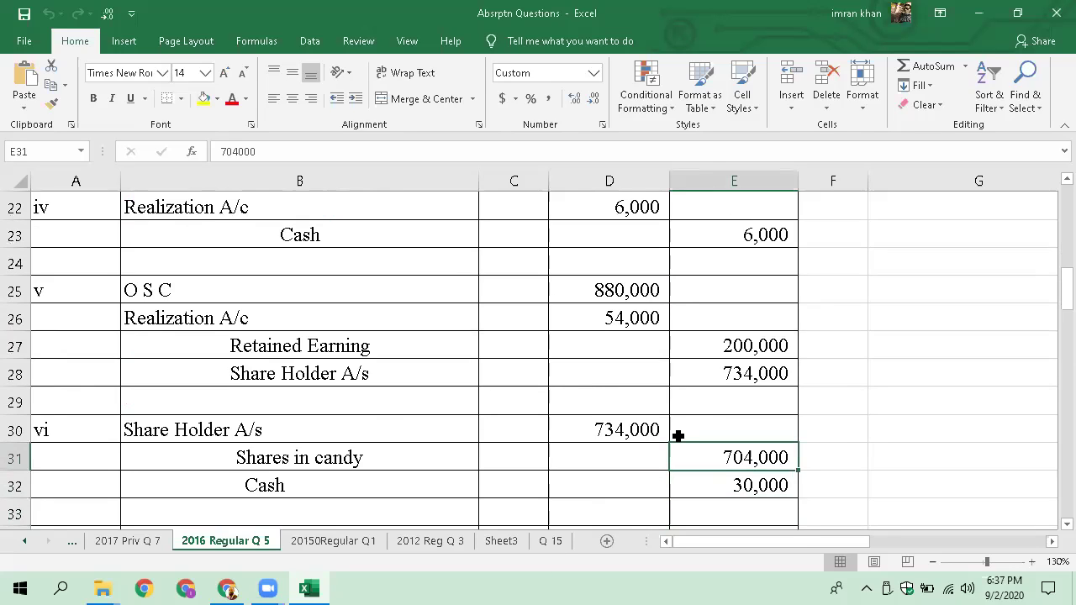
# Look at the Q 15 and 20150Regular Q1 journal sheets and return to the 2016 Regular Q 5 sheet.
pyautogui.click(566, 545)
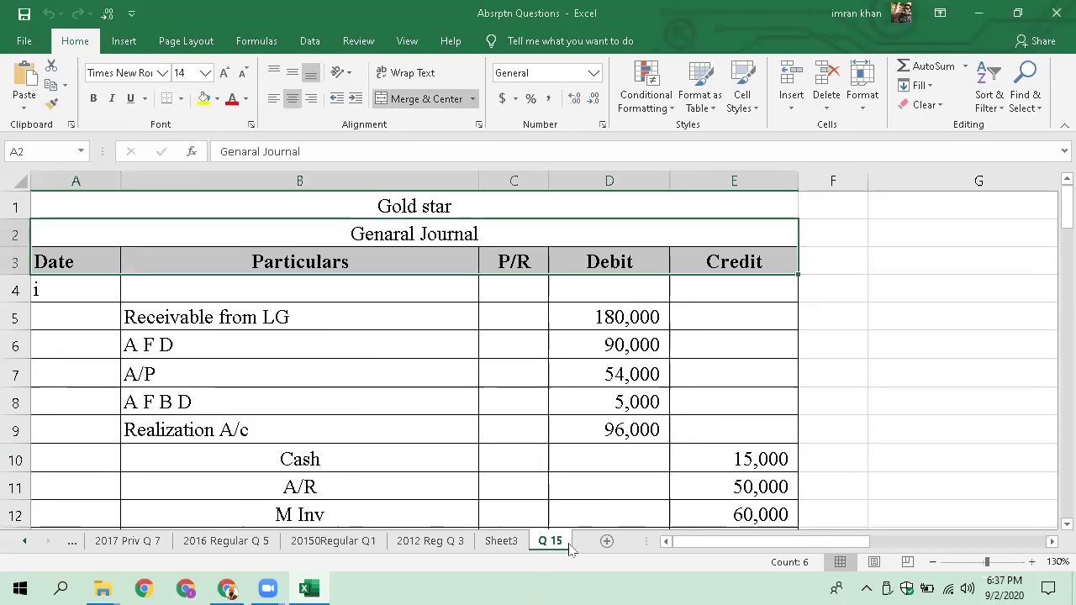
pyautogui.click(333, 542)
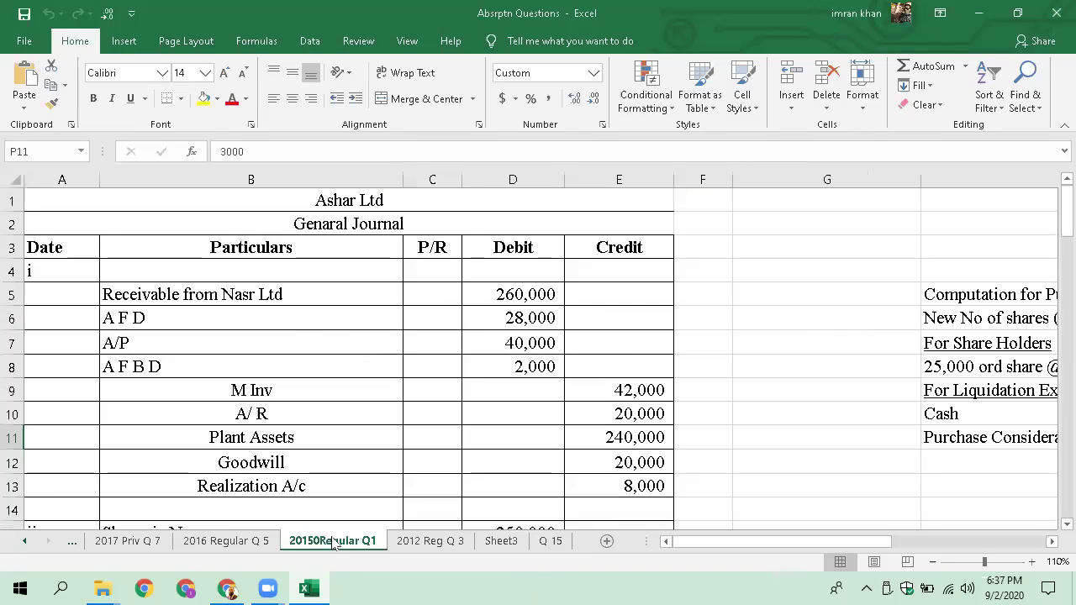
pyautogui.click(226, 542)
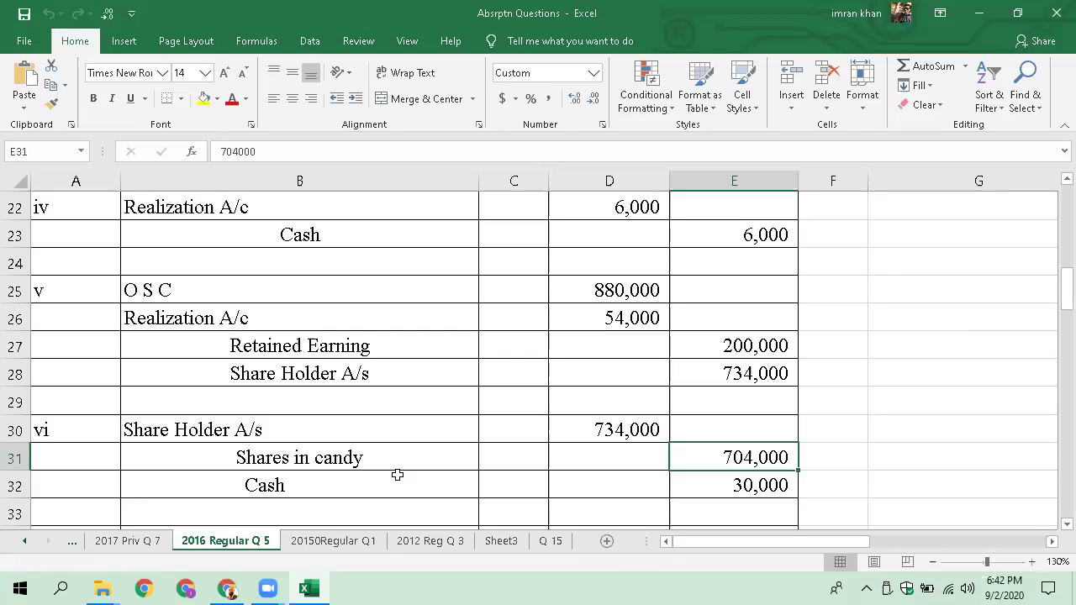
# Find the Computation for Purchase consideration beside the journal, starting at row 5 of column H.
pyautogui.click(743, 303)
pyautogui.press('Right')
pyautogui.press('Right')
pyautogui.press('Right')
pyautogui.press('Right')
pyautogui.press('Right')
pyautogui.press('Right')
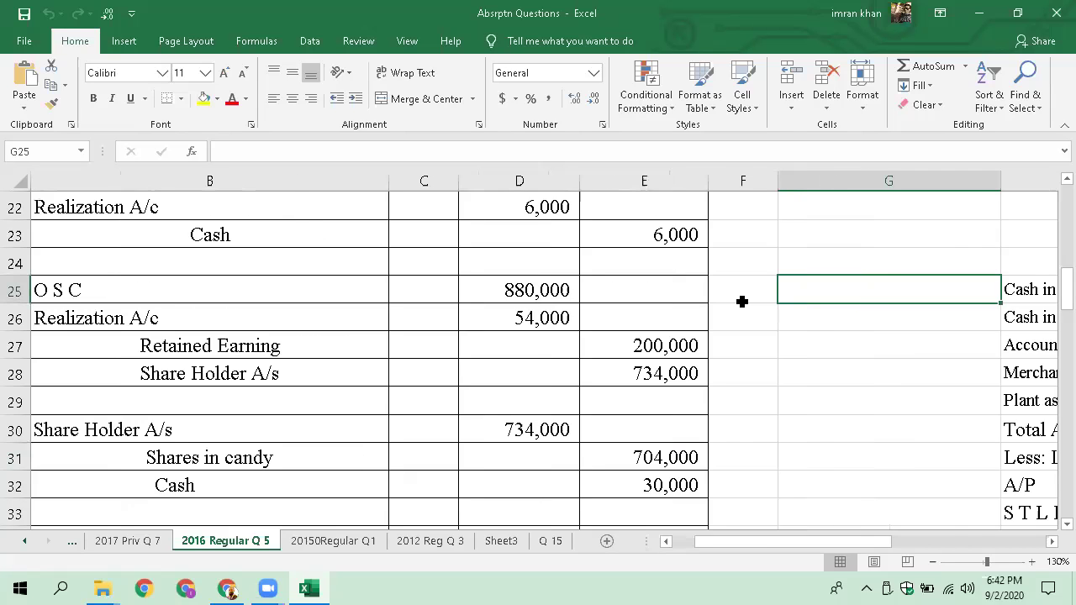
pyautogui.press('Left')
pyautogui.press('Up')
pyautogui.press('Up')
pyautogui.press('Up')
pyautogui.press('Up')
pyautogui.press('Up')
pyautogui.press('Up')
pyautogui.press('Up')
pyautogui.press('Up')
pyautogui.press('Up')
pyautogui.press('Up')
pyautogui.press('Up')
pyautogui.press('Up')
pyautogui.press('Up')
pyautogui.press('Up')
pyautogui.press('Up')
pyautogui.press('Up')
pyautogui.press('Up')
pyautogui.press('Up')
pyautogui.press('Up')
pyautogui.press('Up')
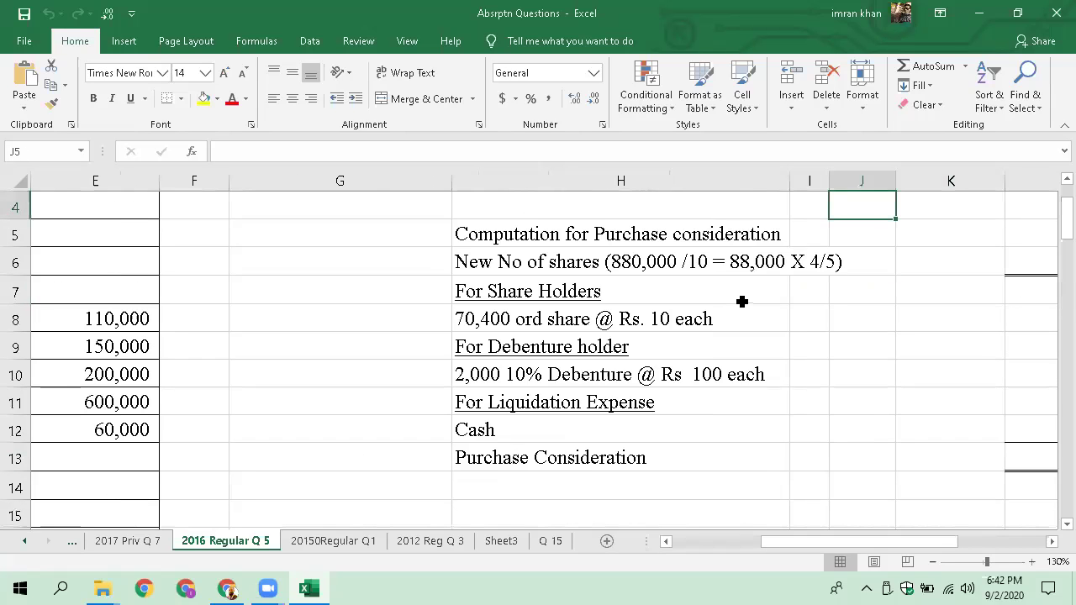
# Examine the New No of shares calculation and the For Share Holders lines in H6 to H8 of the purchase consideration.
pyautogui.press('Left')
pyautogui.press('Left')
pyautogui.press('Left')
pyautogui.press('Down')
pyautogui.press('Down')
pyautogui.press('Right')
pyautogui.press('Down')
pyautogui.press('Down')
pyautogui.press('Down')
pyautogui.press('Down')
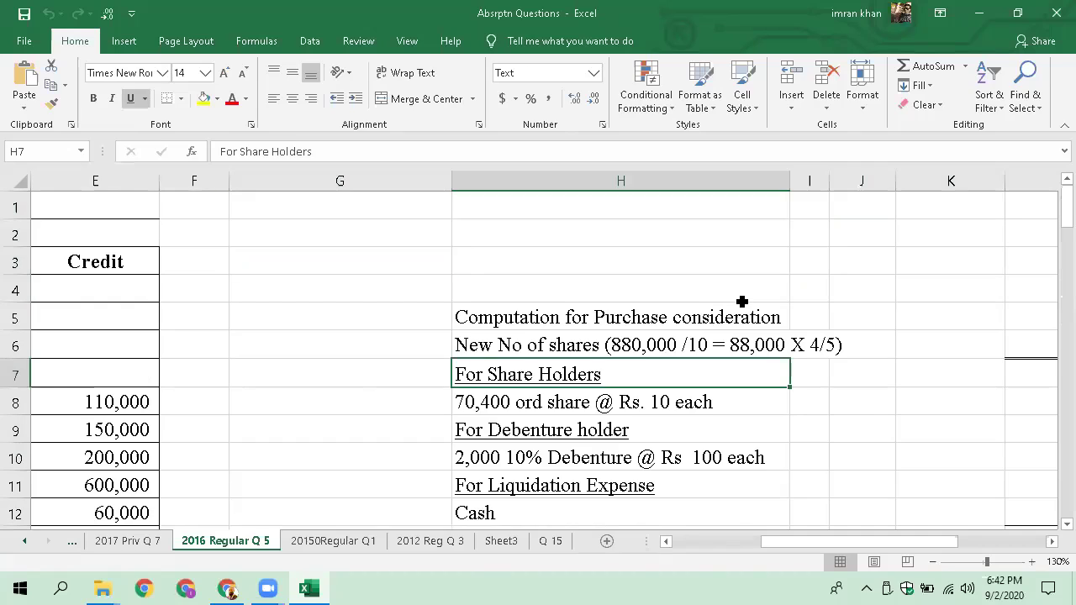
pyautogui.press('Down')
pyautogui.press('Up')
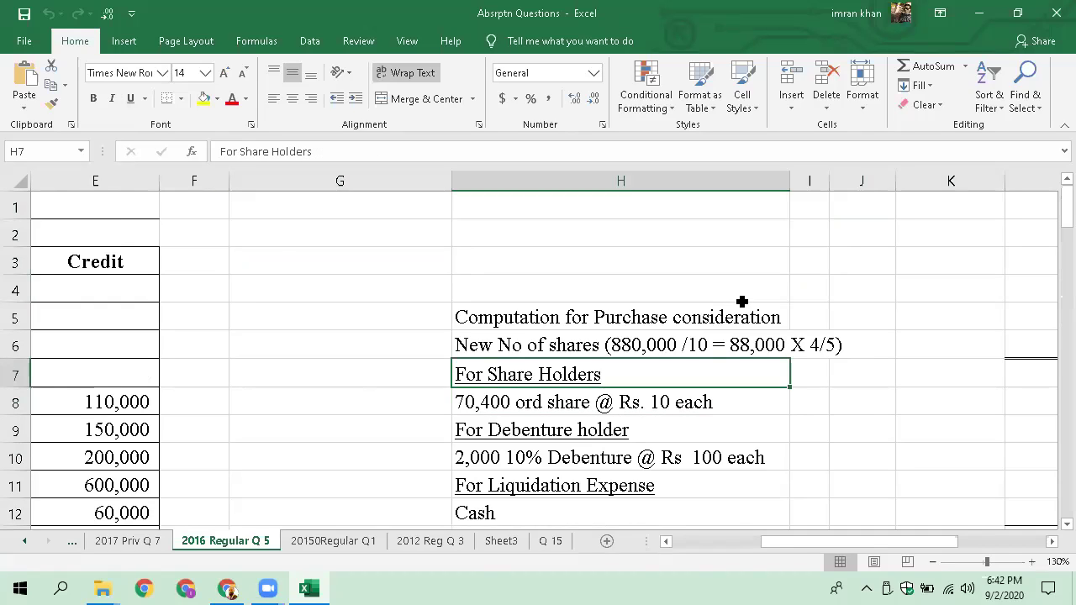
pyautogui.press('Up')
pyautogui.press('Down')
pyautogui.press('Down')
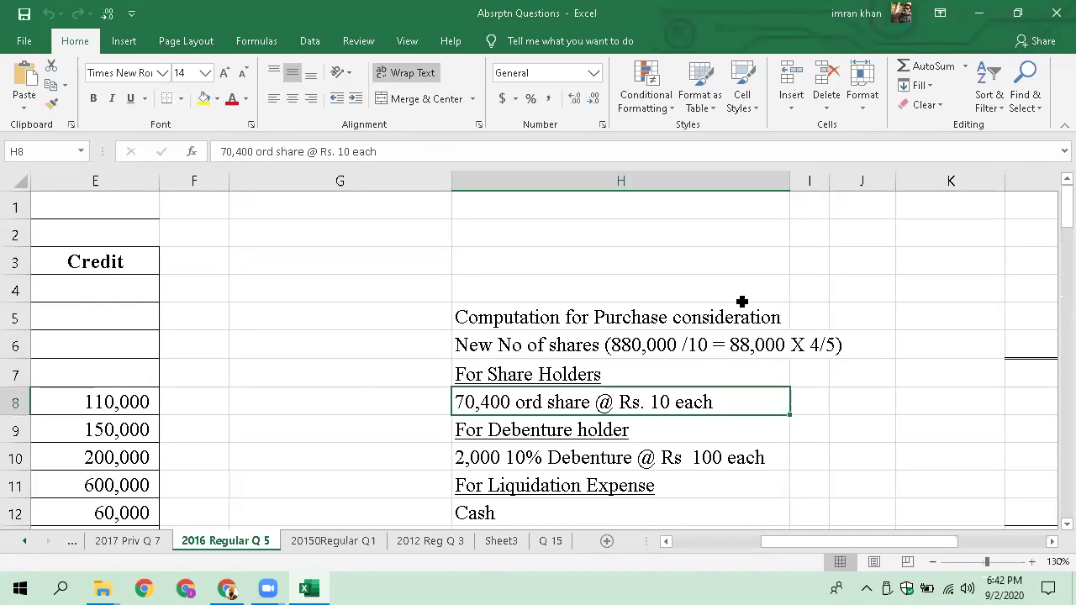
# Examine the column L amounts for the share holder, debenture holder and liquidation expense lines of the purchase consideration.
pyautogui.press('Right')
pyautogui.press('Right')
pyautogui.press('Right')
pyautogui.press('Right')
pyautogui.press('Right')
pyautogui.press('Right')
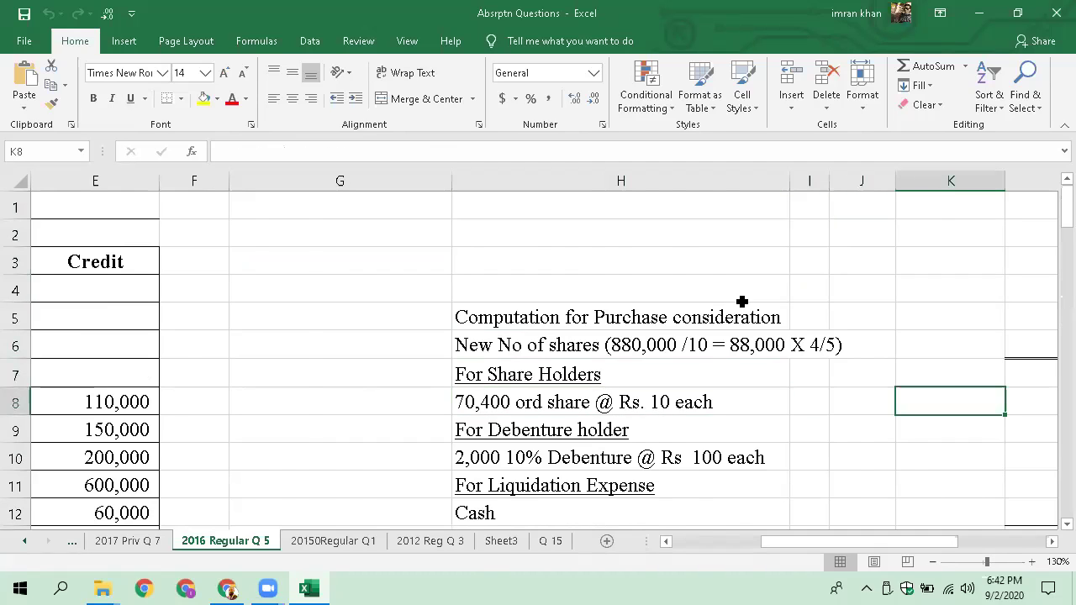
pyautogui.press('Down')
pyautogui.press('Left')
pyautogui.press('Left')
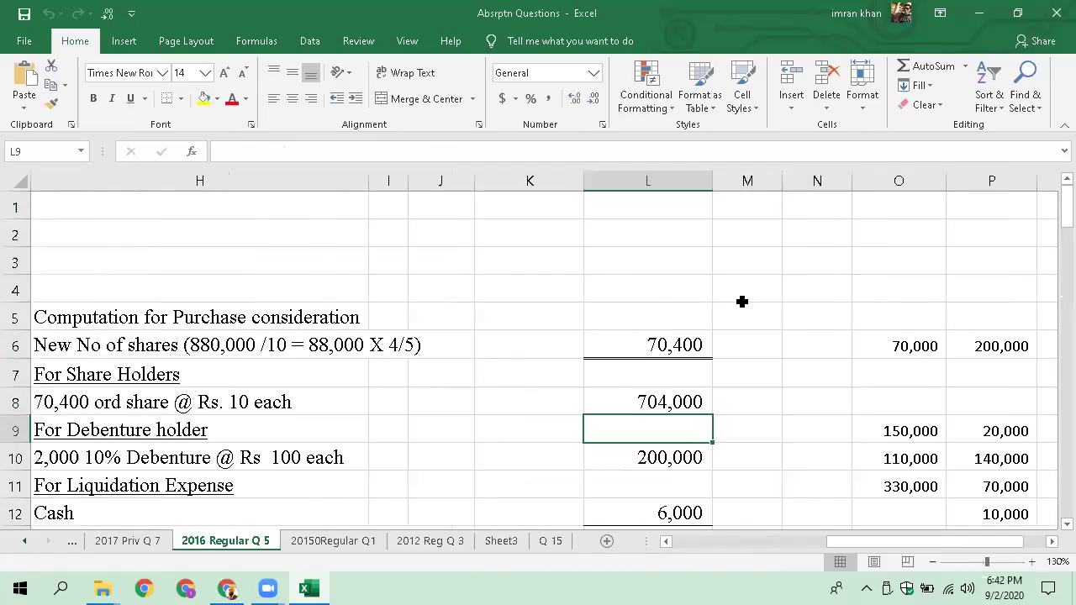
# Examine the share holder line in row 8 and the debenture holder heading in row 9 of the purchase consideration.
pyautogui.press('Up')
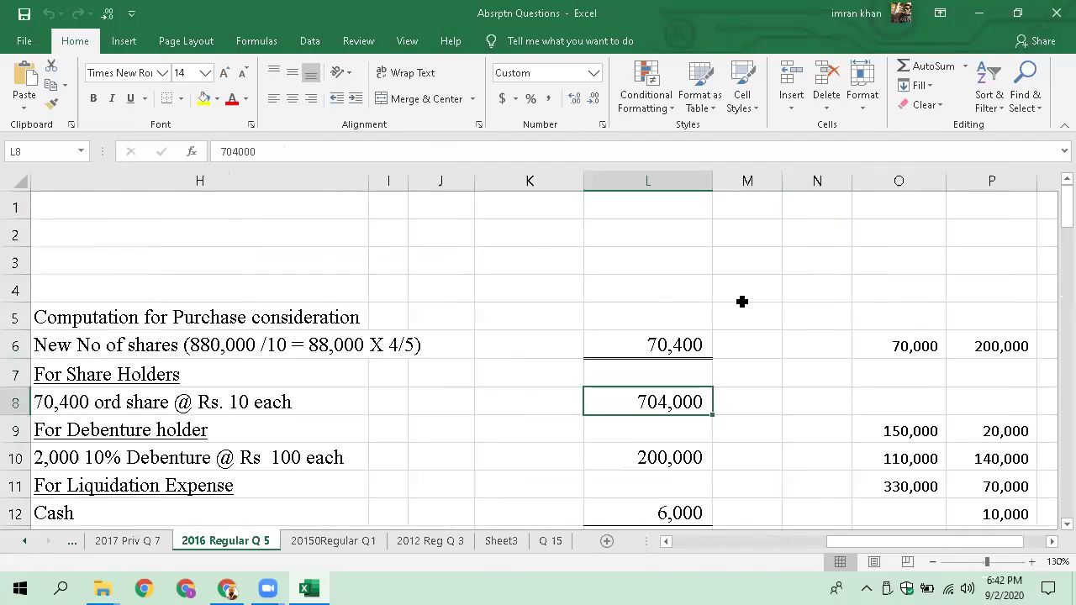
pyautogui.press('Left')
pyautogui.press('Left')
pyautogui.press('Left')
pyautogui.press('Left')
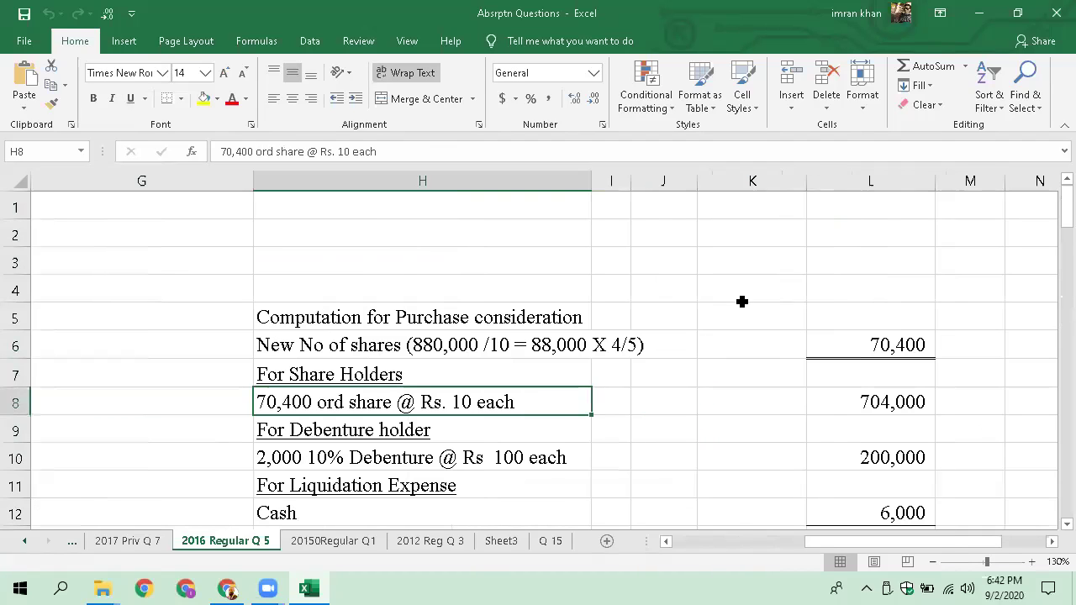
pyautogui.press('Down')
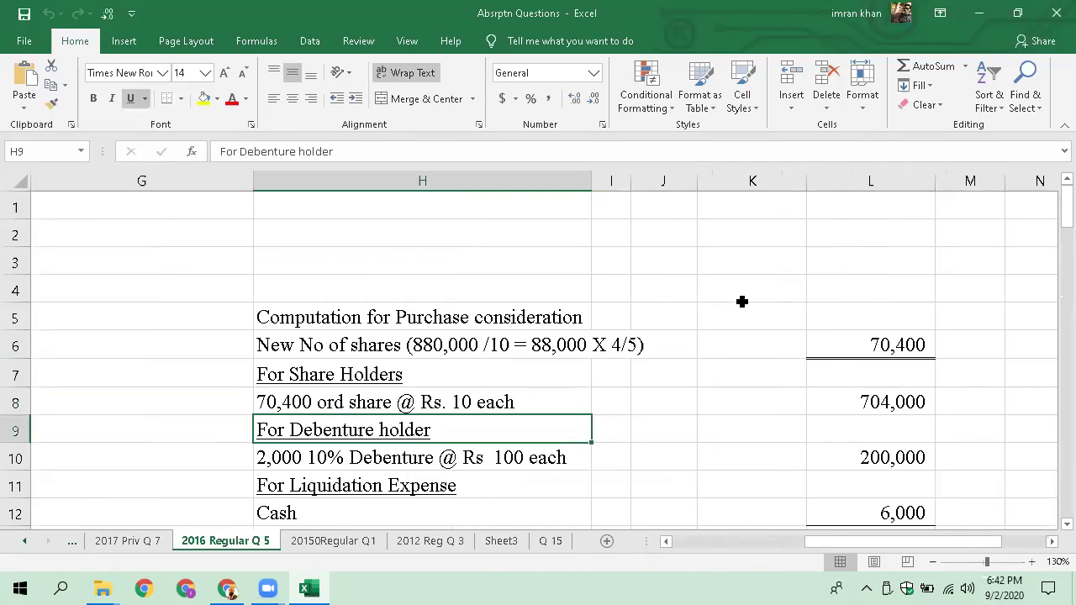
pyautogui.press('Right')
pyautogui.press('Right')
pyautogui.press('Right')
pyautogui.press('Right')
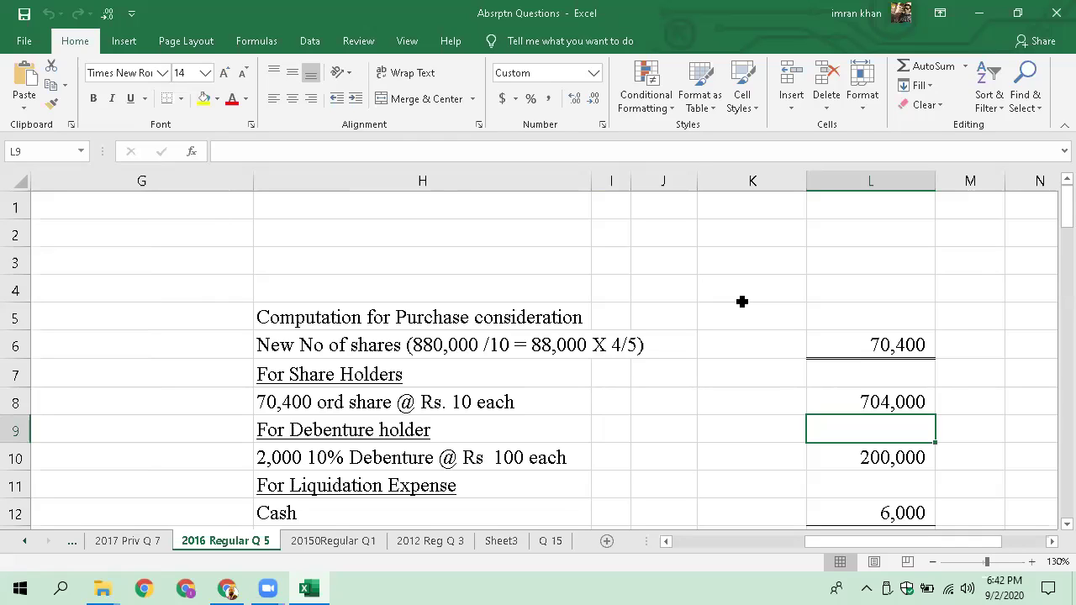
# Examine the For Liquidation Expense heading in H11 and the cash amount in L12.
pyautogui.press('Left')
pyautogui.press('Left')
pyautogui.press('Left')
pyautogui.press('Left')
pyautogui.press('Down')
pyautogui.press('Down')
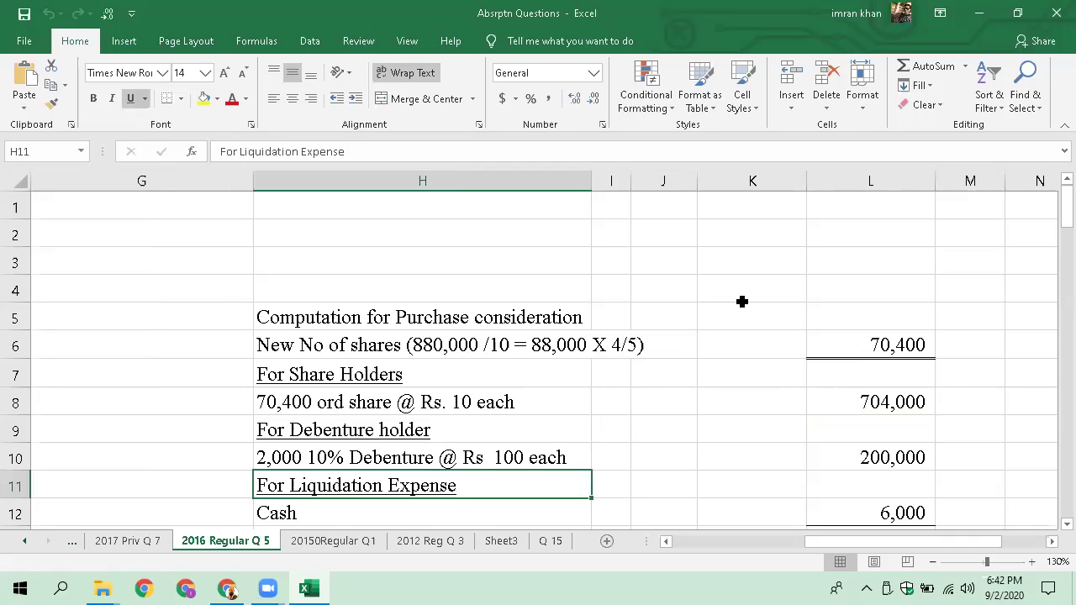
pyautogui.press('Down')
pyautogui.press('Right')
pyautogui.press('Right')
pyautogui.press('Right')
pyautogui.press('Right')
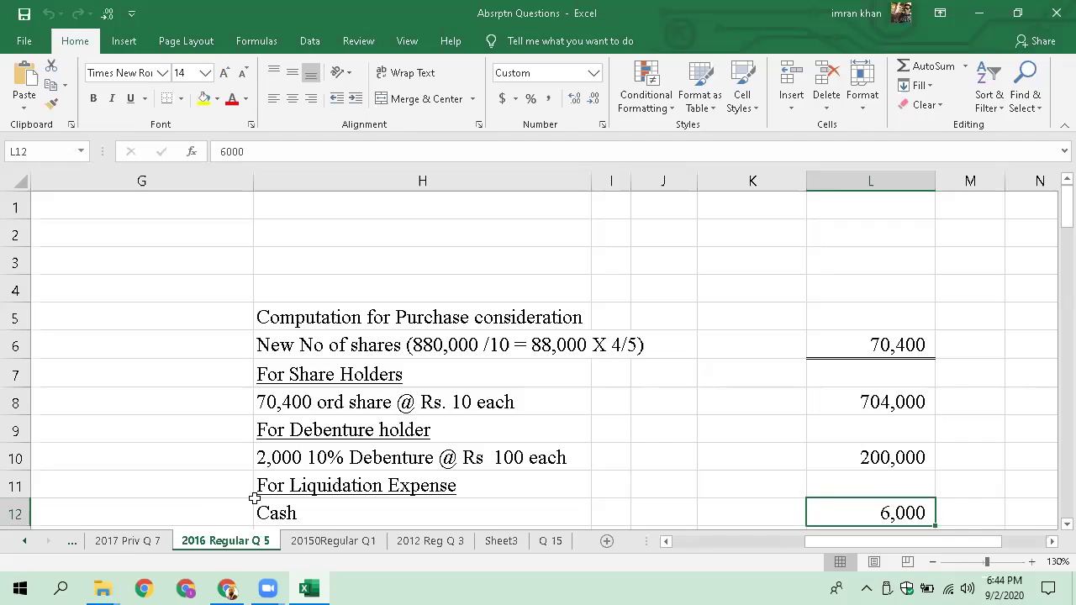
# Recheck the liquidation expense Cash line across row 12, from its label in H12 to its amount in L12.
pyautogui.click(283, 521)
pyautogui.press('Right')
pyautogui.press('Right')
pyautogui.press('Right')
pyautogui.press('Right')
pyautogui.press('Right')
pyautogui.press('Right')
pyautogui.press('Left')
pyautogui.press('Left')
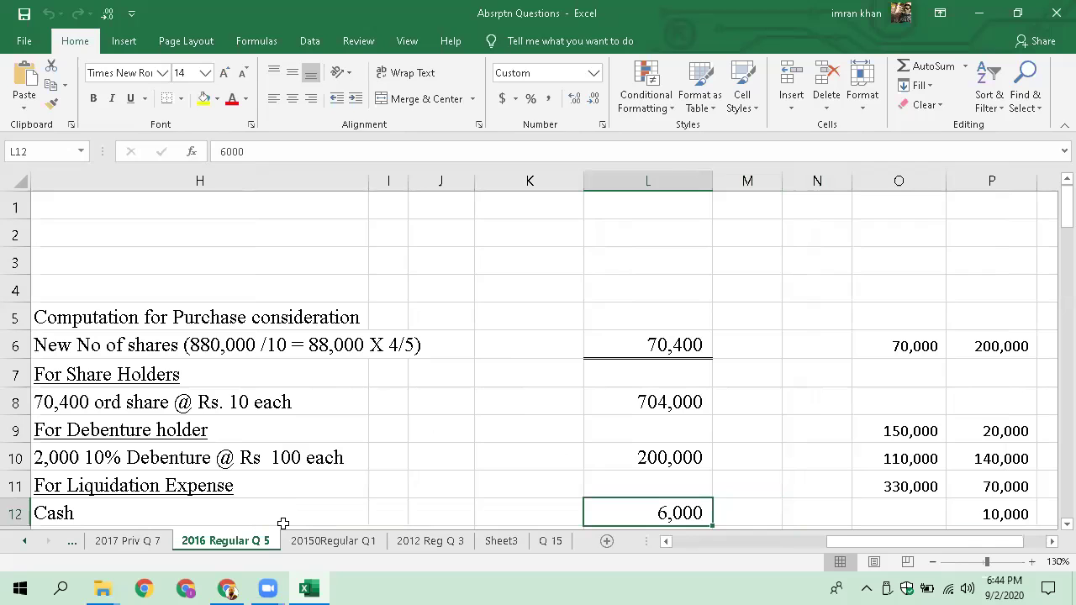
pyautogui.press('Left')
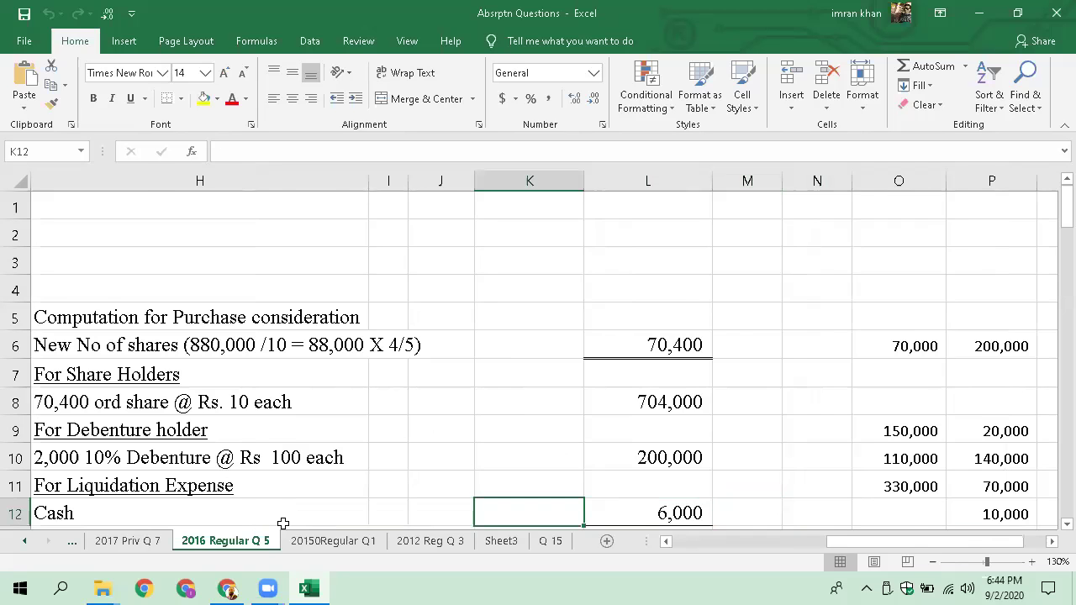
# Return to the journal and examine entry iv, the Realization A/c and Cash lines in rows 22 and 23.
pyautogui.press('Home')
pyautogui.press('Down')
pyautogui.press('Down')
pyautogui.press('Down')
pyautogui.press('Down')
pyautogui.press('Down')
pyautogui.press('Down')
pyautogui.press('Down')
pyautogui.press('Down')
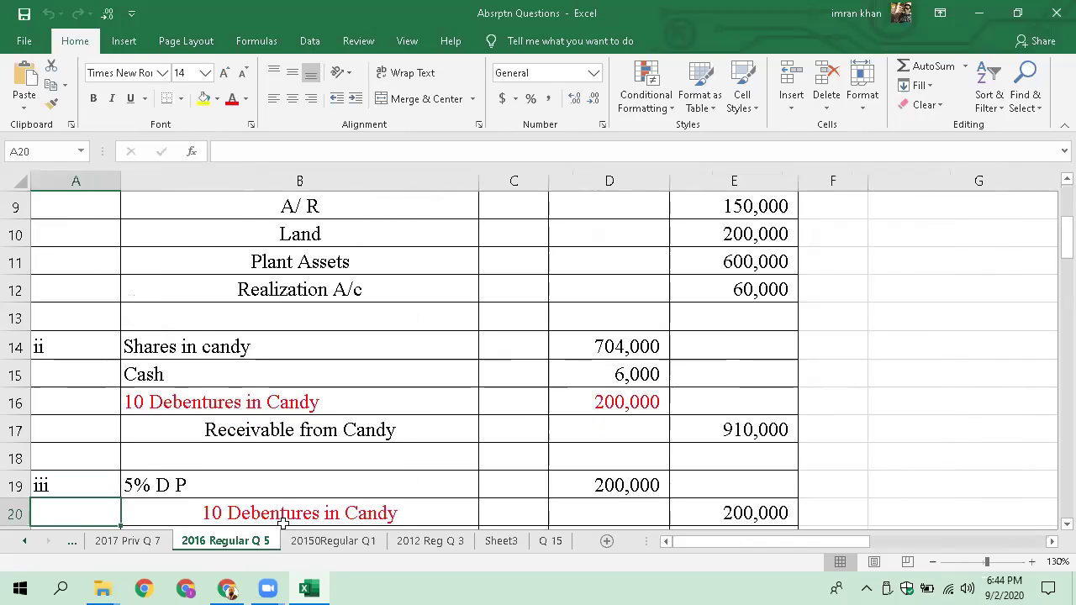
pyautogui.press('Down')
pyautogui.press('Down')
pyautogui.press('Down')
pyautogui.press('Down')
pyautogui.press('Right')
pyautogui.press('Up')
pyautogui.press('Up')
pyautogui.press('Right')
pyautogui.press('Right')
pyautogui.press('Right')
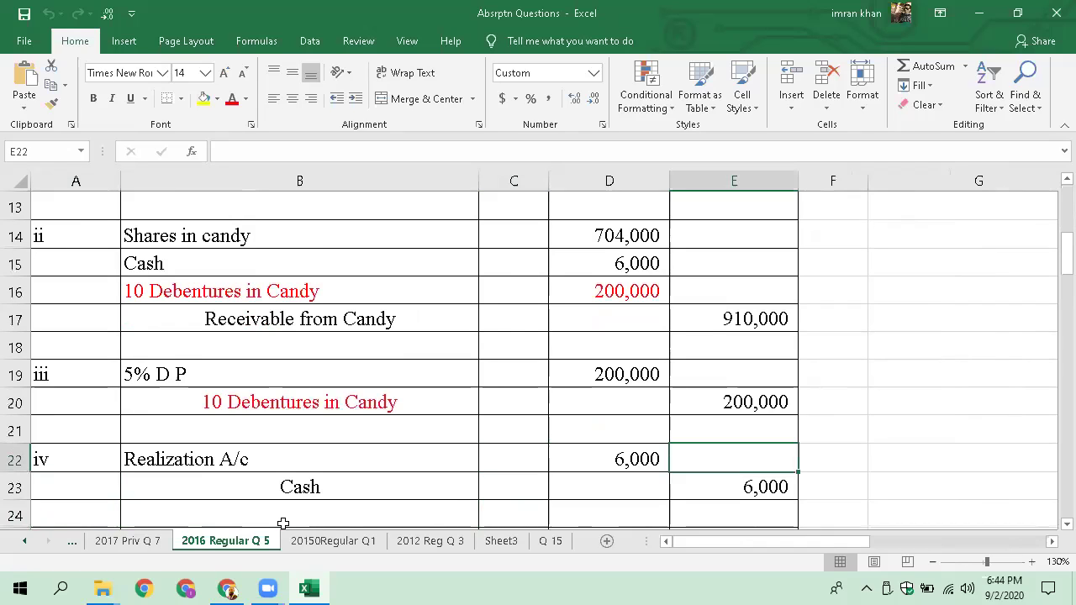
pyautogui.press('Down')
pyautogui.press('Left')
pyautogui.press('Left')
pyautogui.press('Left')
pyautogui.press('Up')
pyautogui.press('Left')
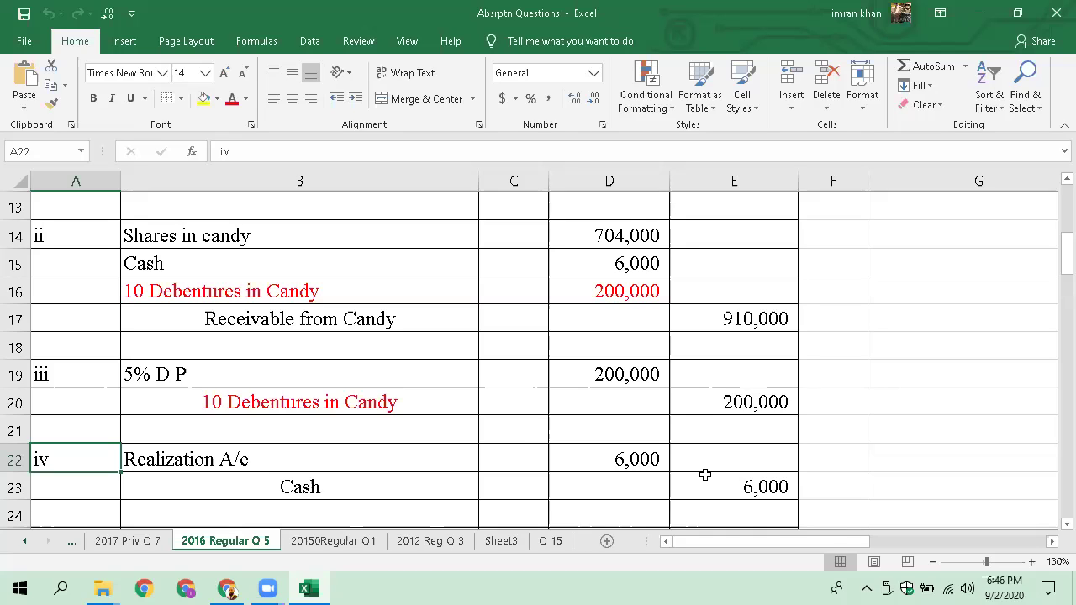
pyautogui.click(736, 481)
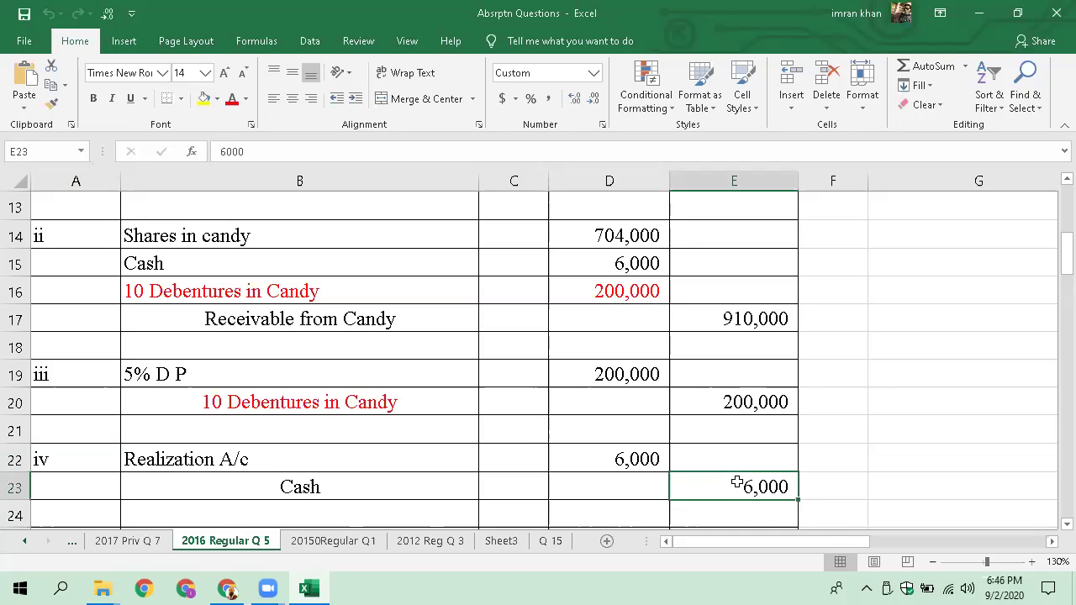
# Examine journal entry v in rows 25 to 28, including the Share Holder A/s formula in E28.
pyautogui.press('Down')
pyautogui.press('Down')
pyautogui.press('Down')
pyautogui.press('Down')
pyautogui.press('Down')
pyautogui.press('Down')
pyautogui.press('Down')
pyautogui.press('Up')
pyautogui.press('Up')
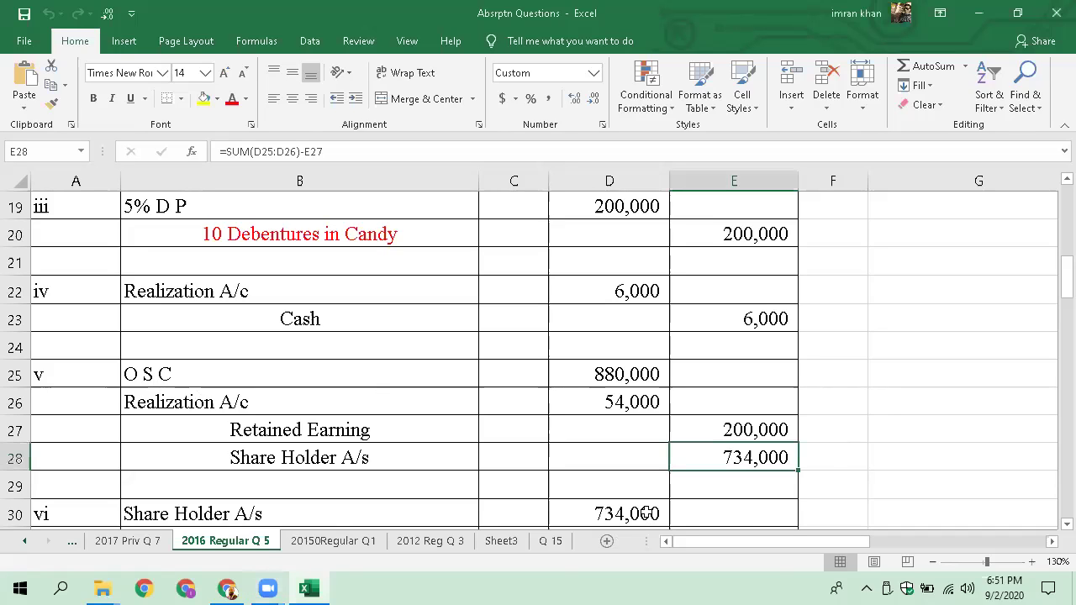
# Examine journal entry vi in rows 30 to 32, including the Shares in candy and Cash credits in column E.
pyautogui.press('Down')
pyautogui.press('Down')
pyautogui.press('Down')
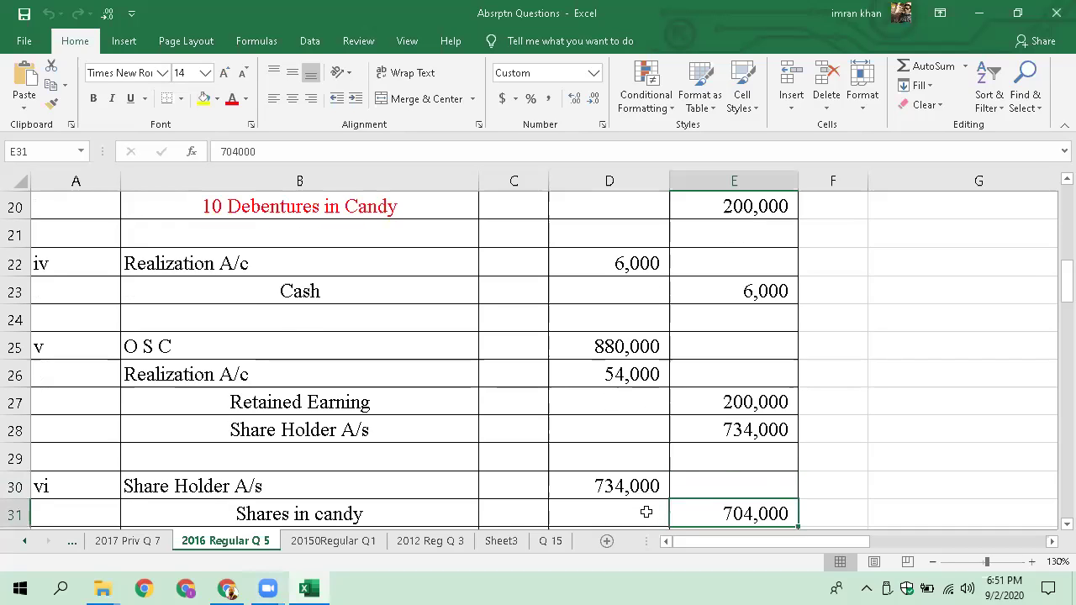
pyautogui.click(645, 512)
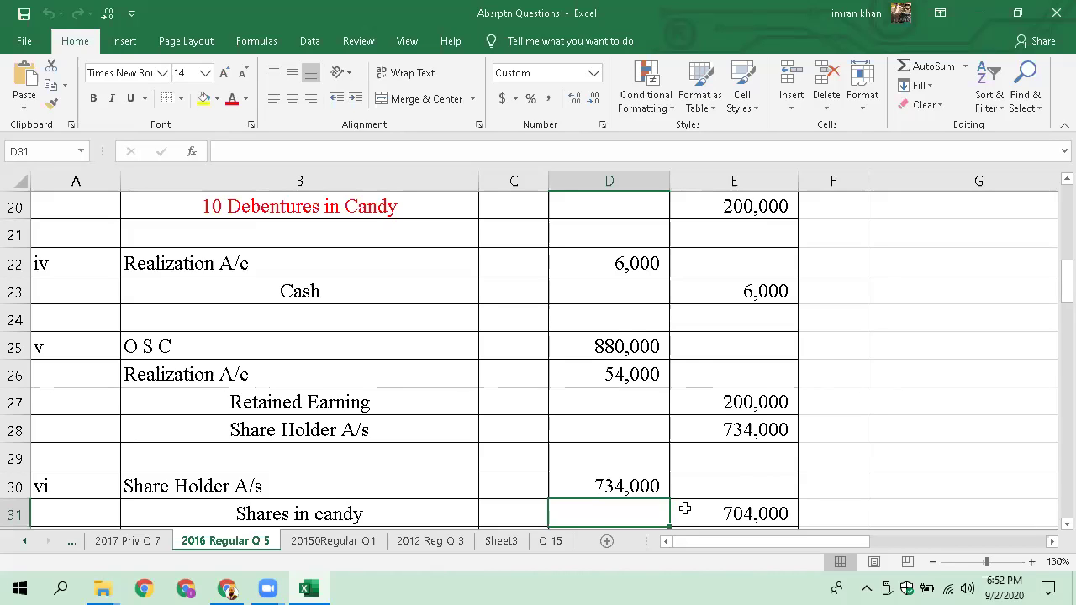
pyautogui.press('Down')
pyautogui.press('Down')
pyautogui.press('Up')
pyautogui.press('Right')
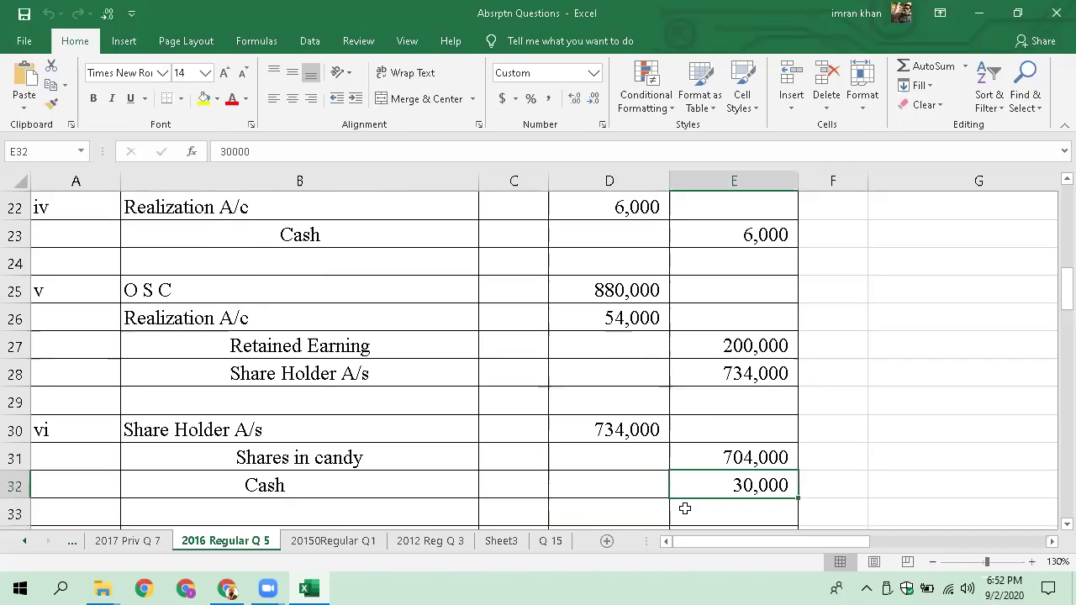
pyautogui.press('Down')
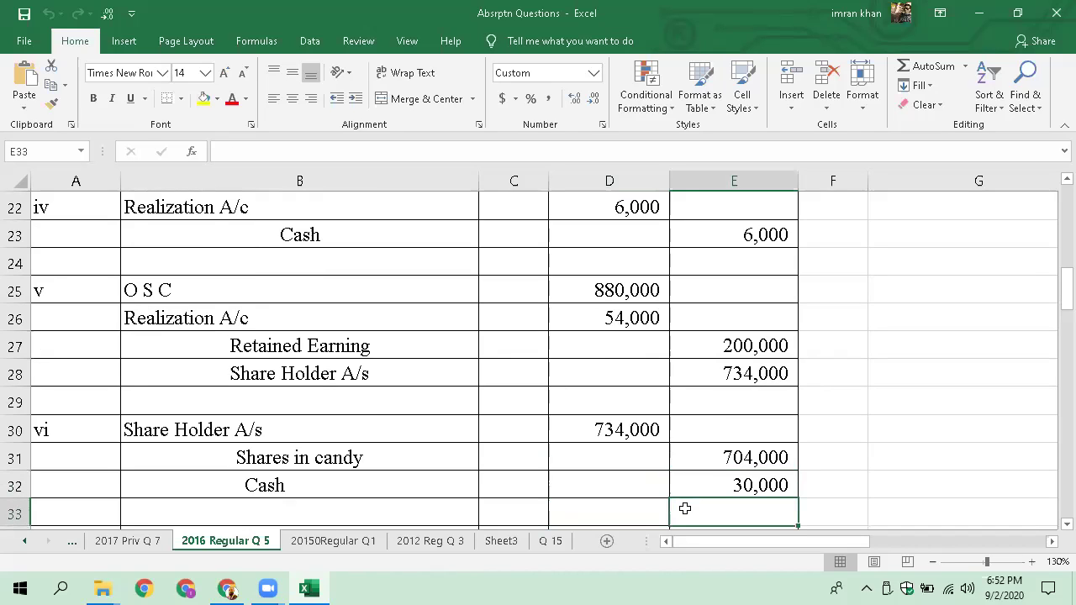
# Look over the Cash line of entry vi in row 32 and the blank rows beneath it.
pyautogui.press('Left')
pyautogui.press('Left')
pyautogui.press('Left')
pyautogui.press('Up')
pyautogui.press('Down')
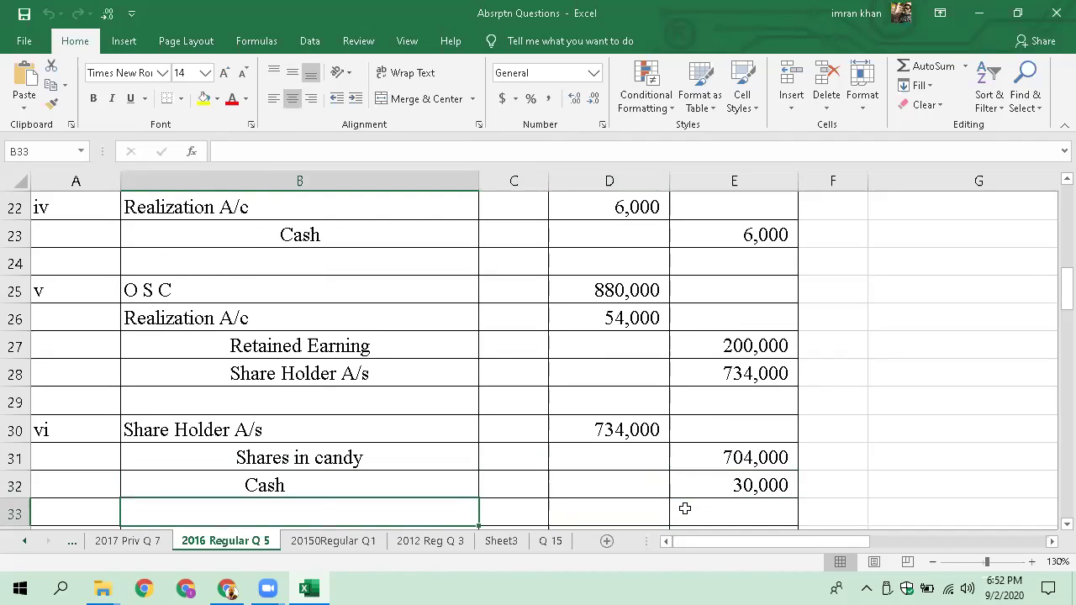
pyautogui.press('Down')
pyautogui.press('Up')
pyautogui.press('Up')
pyautogui.press('Down')
pyautogui.press('Up')
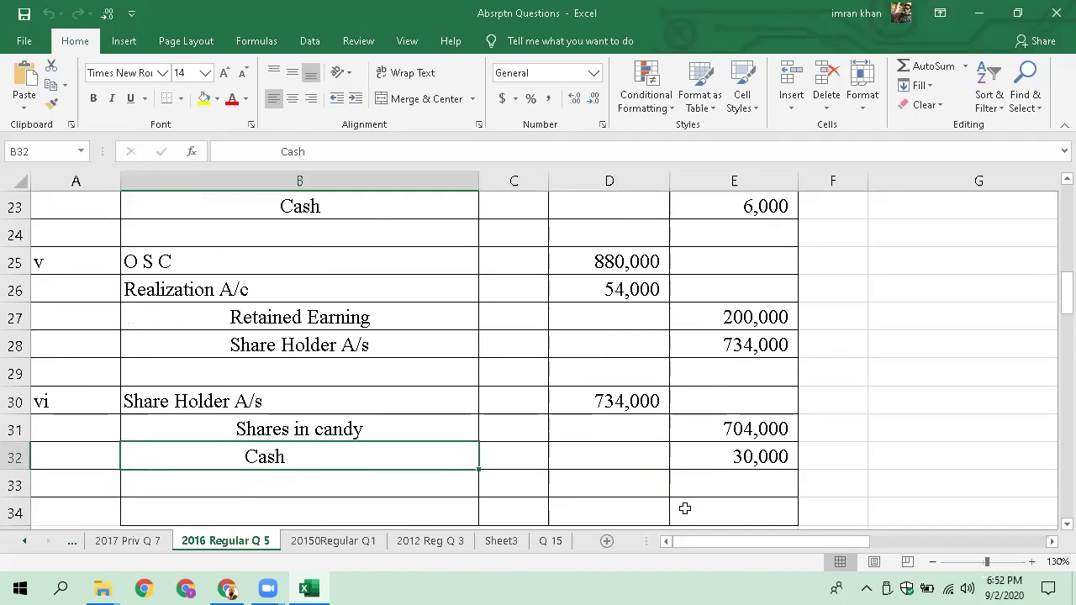
pyautogui.press('Right')
pyautogui.press('Right')
pyautogui.press('Right')
pyautogui.press('Left')
pyautogui.press('Left')
pyautogui.press('Left')
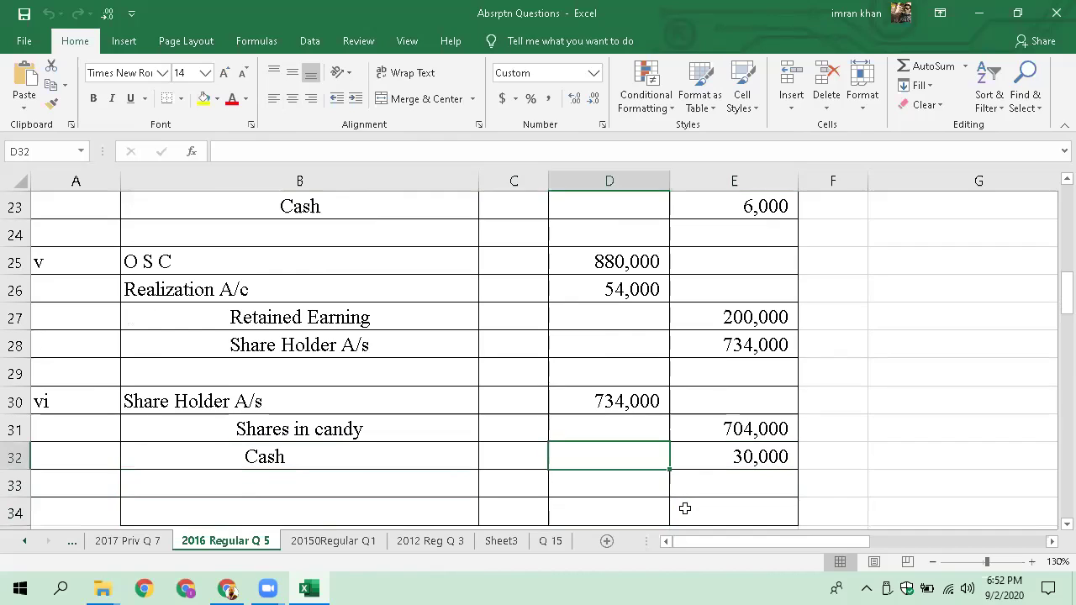
pyautogui.press('Down')
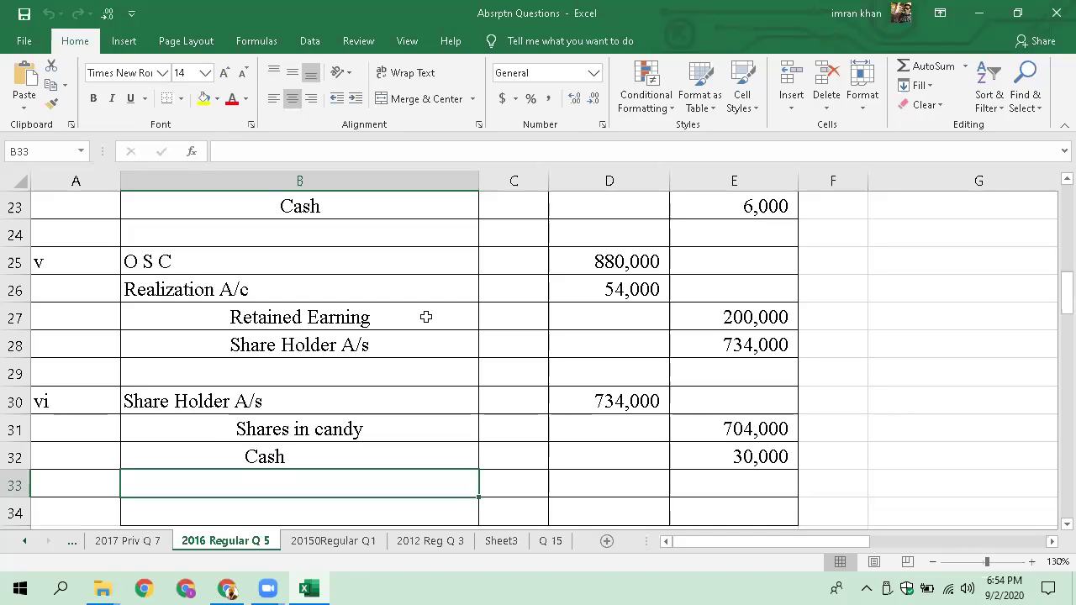
# Review the journal backwards from entry v to entry i, up to the A/P line in row 7.
pyautogui.click(509, 278)
pyautogui.press('Up')
pyautogui.press('Up')
pyautogui.press('Up')
pyautogui.press('Up')
pyautogui.press('Up')
pyautogui.press('Up')
pyautogui.press('Up')
pyautogui.press('Up')
pyautogui.press('Up')
pyautogui.press('Up')
pyautogui.press('Up')
pyautogui.press('Up')
pyautogui.press('Up')
pyautogui.press('Up')
pyautogui.press('Up')
pyautogui.press('Up')
pyautogui.press('Up')
pyautogui.press('Up')
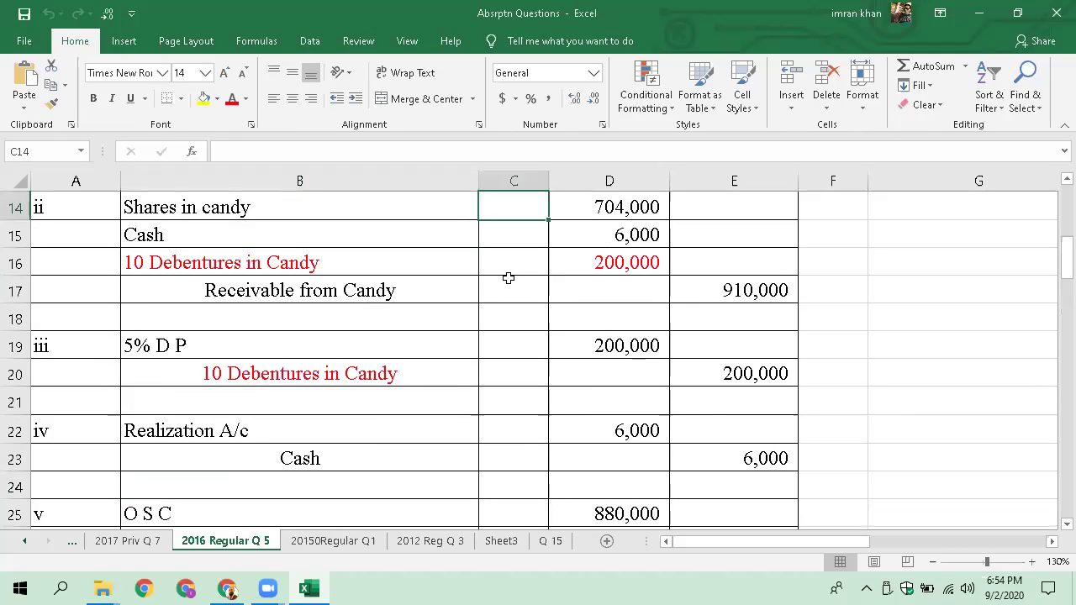
pyautogui.press('Down')
pyautogui.press('Up')
pyautogui.press('Up')
pyautogui.press('Up')
pyautogui.press('Up')
pyautogui.press('Up')
pyautogui.press('Up')
pyautogui.press('Up')
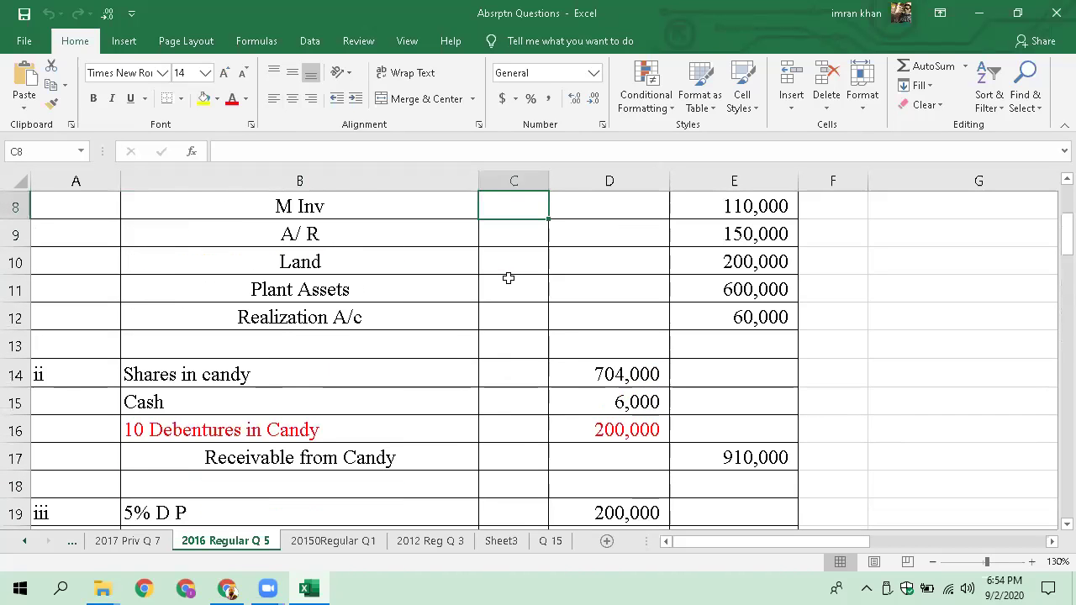
pyautogui.press('Down')
pyautogui.press('Down')
pyautogui.press('Down')
pyautogui.press('Down')
pyautogui.press('Down')
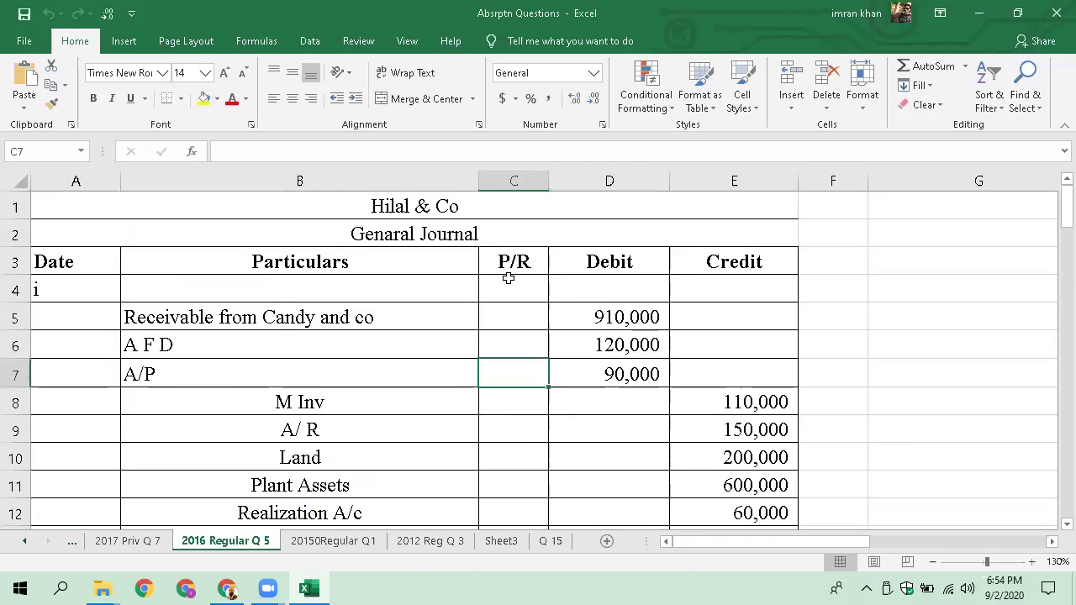
# Find the Computation for Purchase consideration beside the journal and look at its For Share Holders section in row 7.
pyautogui.press('Right')
pyautogui.press('Right')
pyautogui.press('Right')
pyautogui.press('Right')
pyautogui.press('Right')
pyautogui.press('Right')
pyautogui.press('Right')
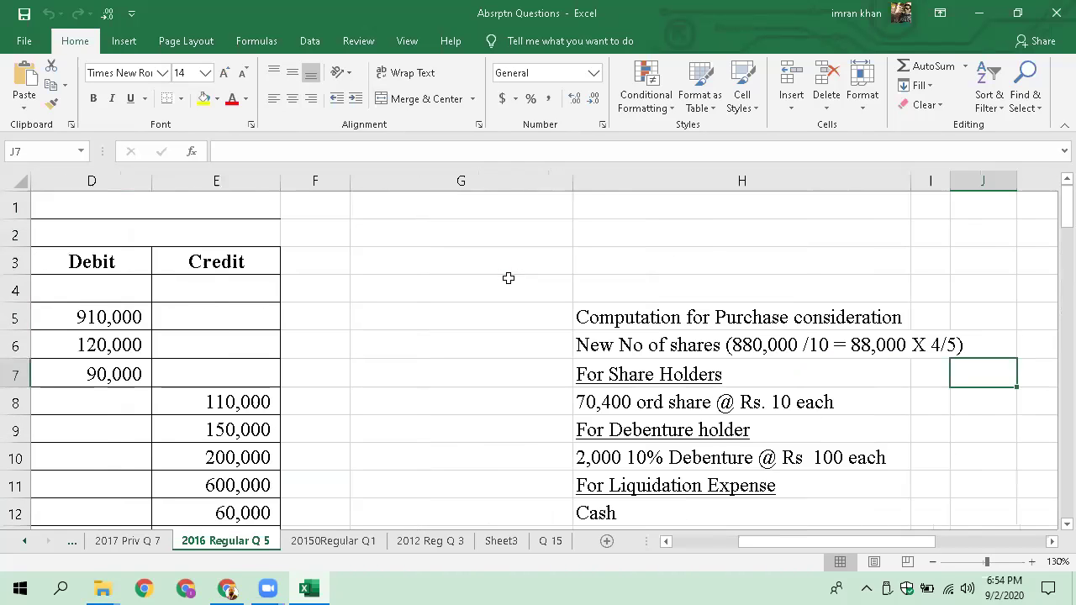
pyautogui.press('Right')
pyautogui.press('Right')
pyautogui.press('Left')
pyautogui.press('Left')
pyautogui.press('Left')
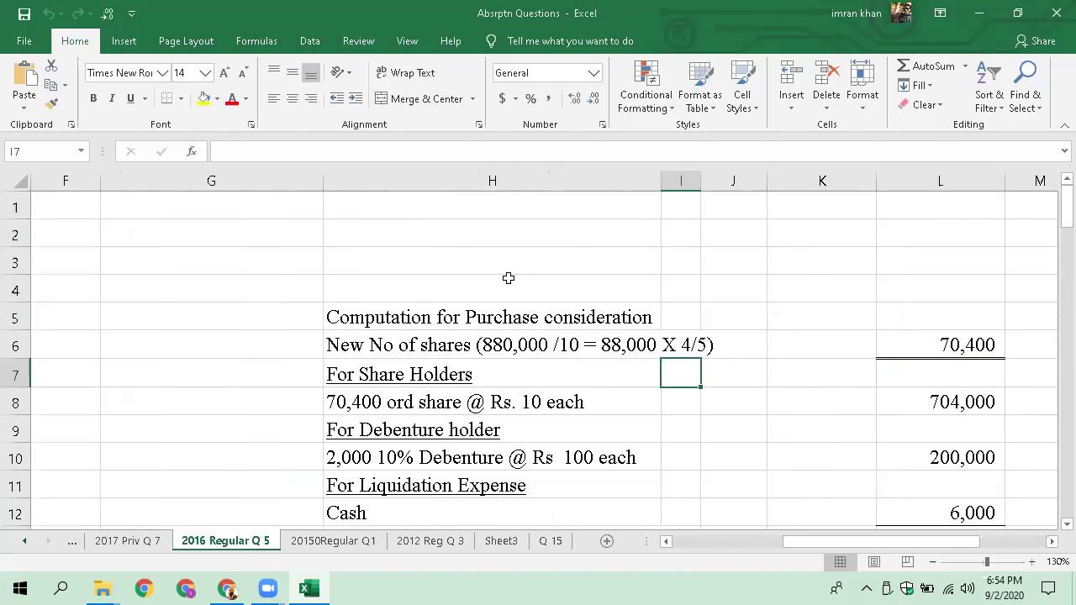
pyautogui.press('Left')
pyautogui.press('Left')
# Review the debenture holder and liquidation expense lines down to the Cash amount in L12.
pyautogui.press('Down')
pyautogui.press('Down')
pyautogui.press('Down')
pyautogui.press('Down')
pyautogui.press('Right')
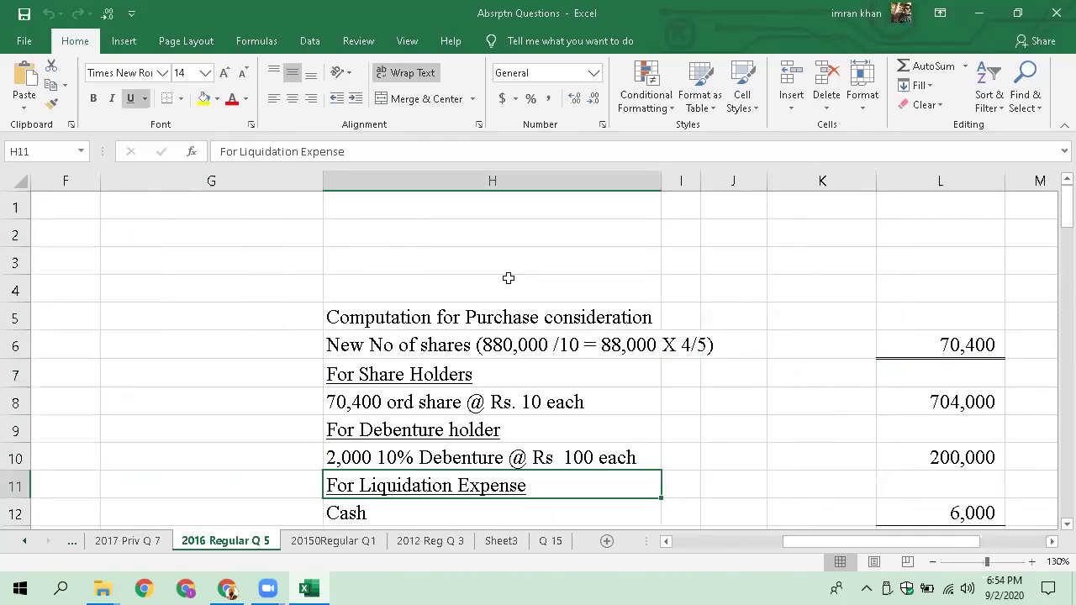
pyautogui.press('Down')
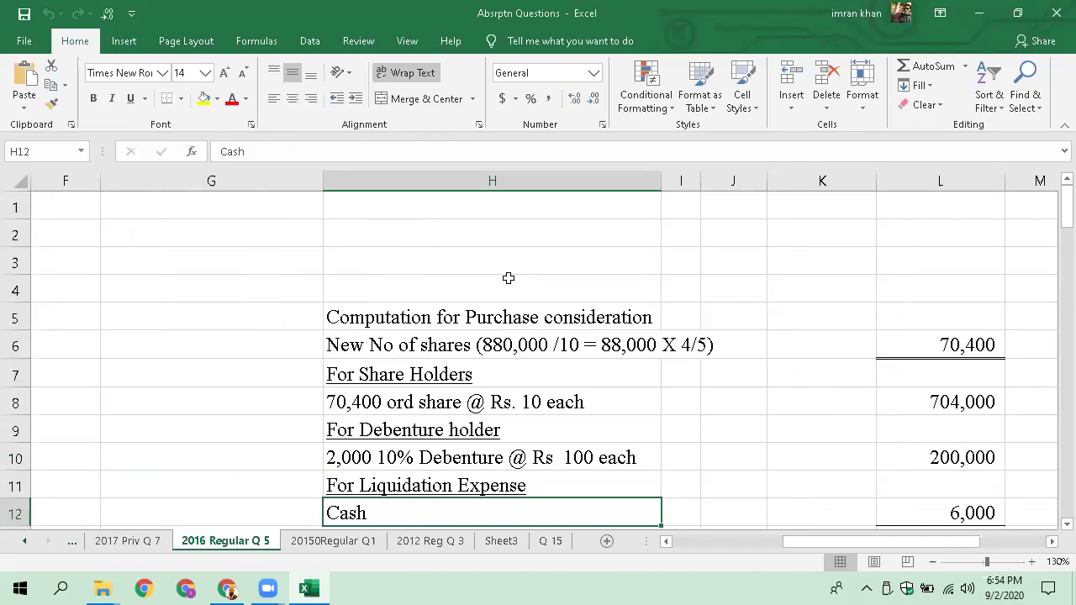
pyautogui.press('Right')
pyautogui.press('Right')
pyautogui.press('Right')
pyautogui.press('Right')
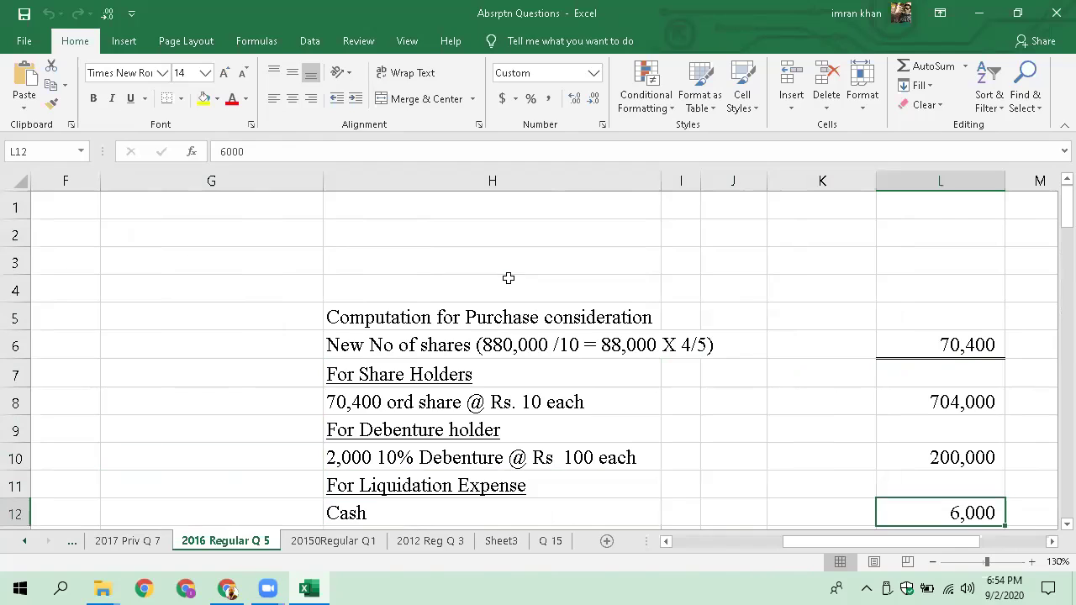
pyautogui.press('Left')
pyautogui.press('Left')
pyautogui.press('Left')
pyautogui.press('Left')
pyautogui.press('Left')
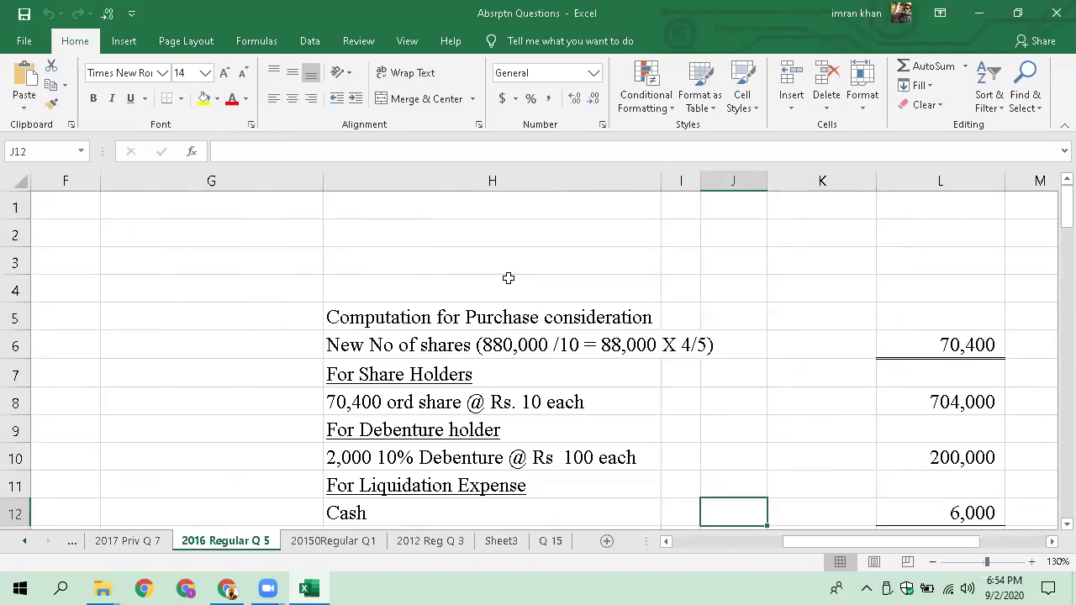
# Look back at the For Debenture holder heading in H9 and the ordinary share line in H8.
pyautogui.press('Right')
pyautogui.press('Up')
pyautogui.press('Up')
pyautogui.press('Up')
pyautogui.press('Up')
pyautogui.press('Up')
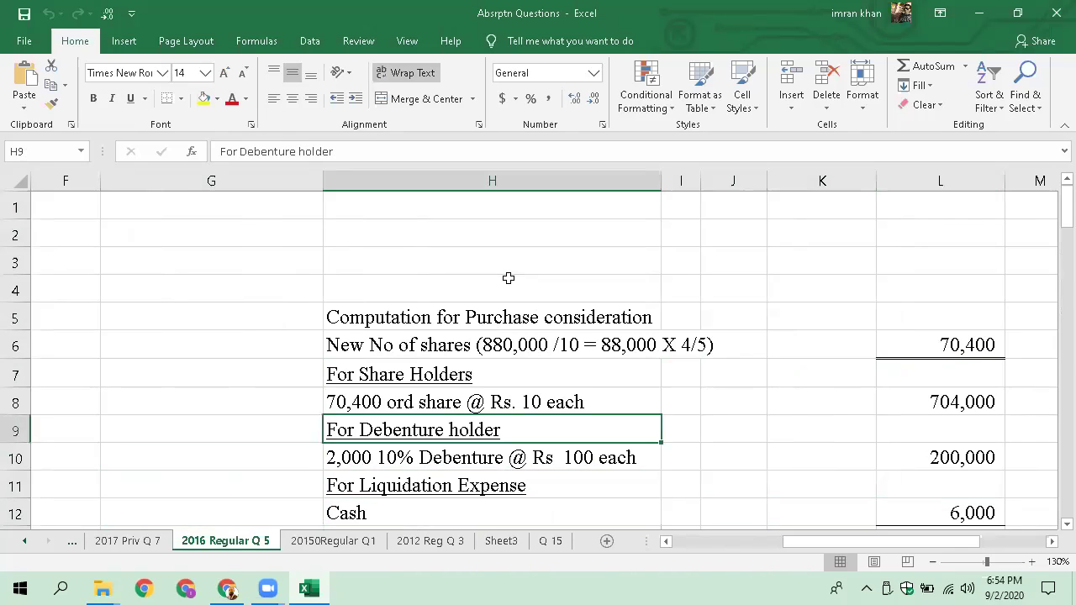
pyautogui.press('Down')
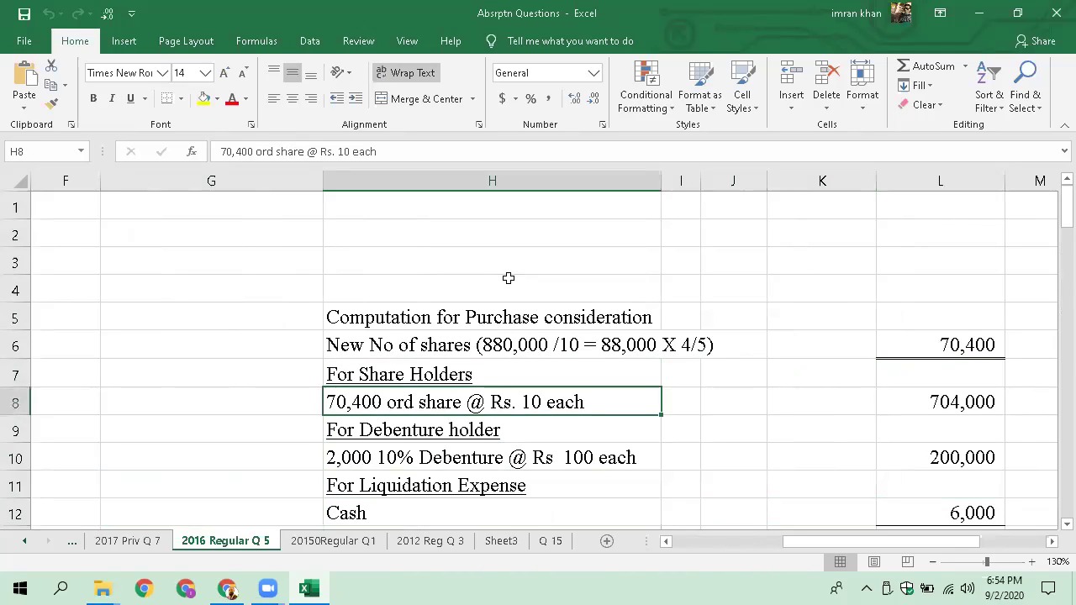
# Go over the share holder, debenture holder and liquidation expense lines in H7 to H12 of the purchase consideration computation.
pyautogui.press('Down')
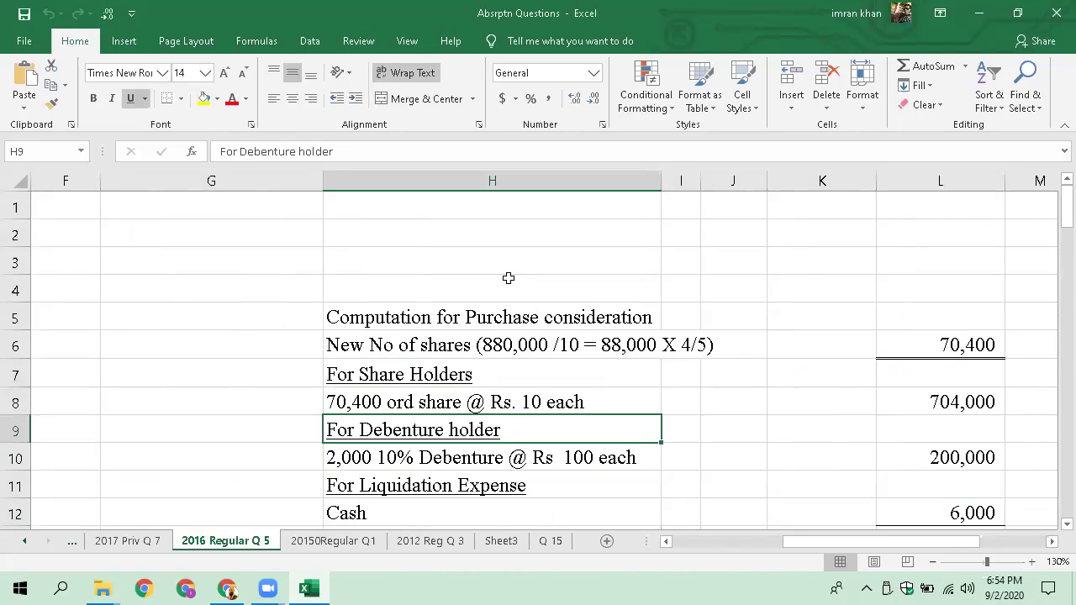
pyautogui.press('Up')
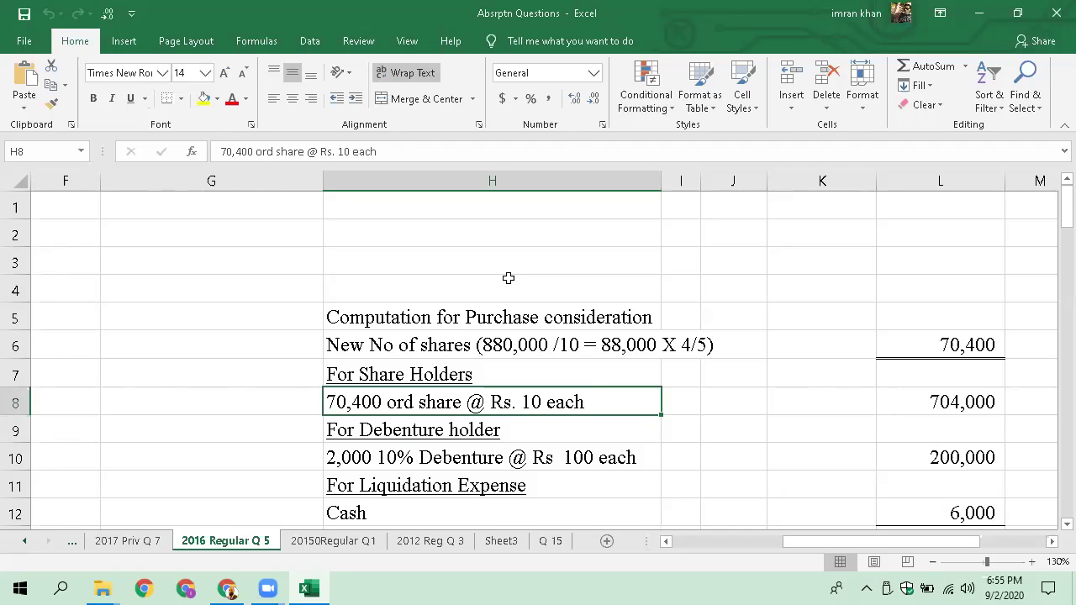
pyautogui.press('Down')
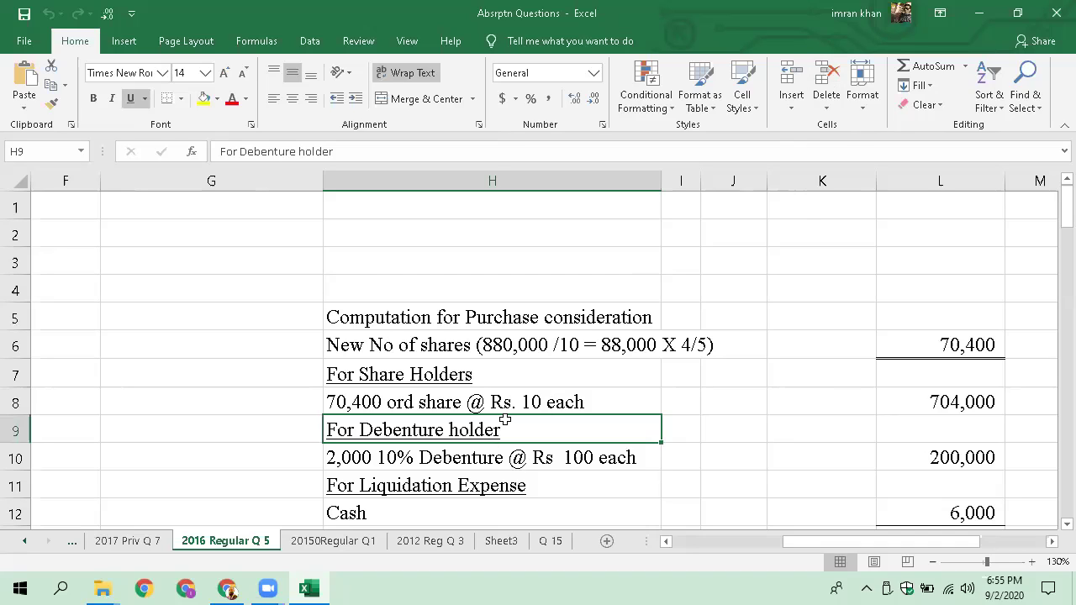
pyautogui.click(425, 379)
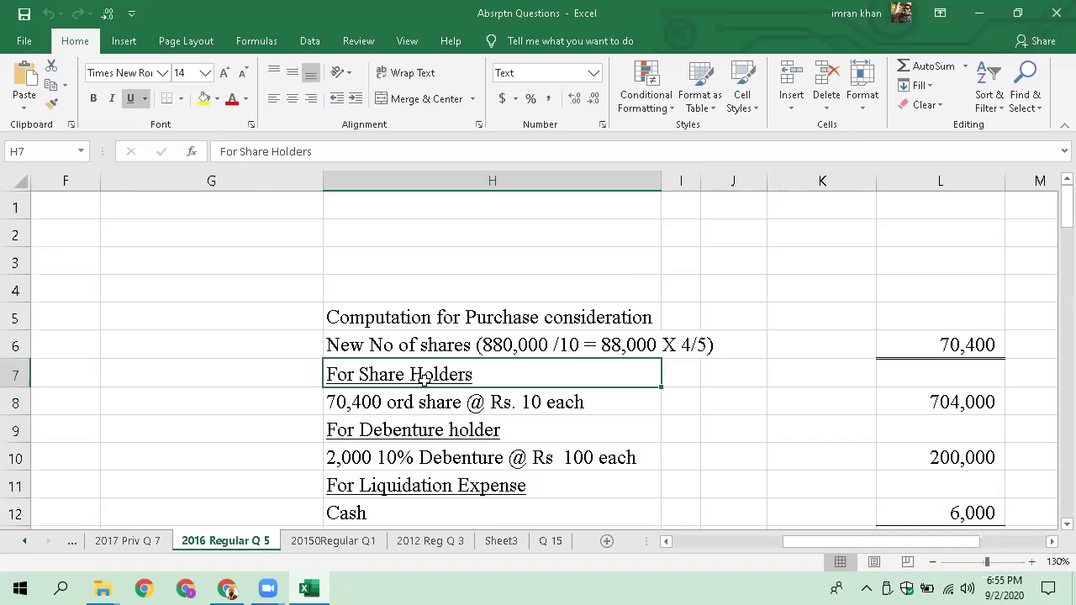
pyautogui.click(386, 403)
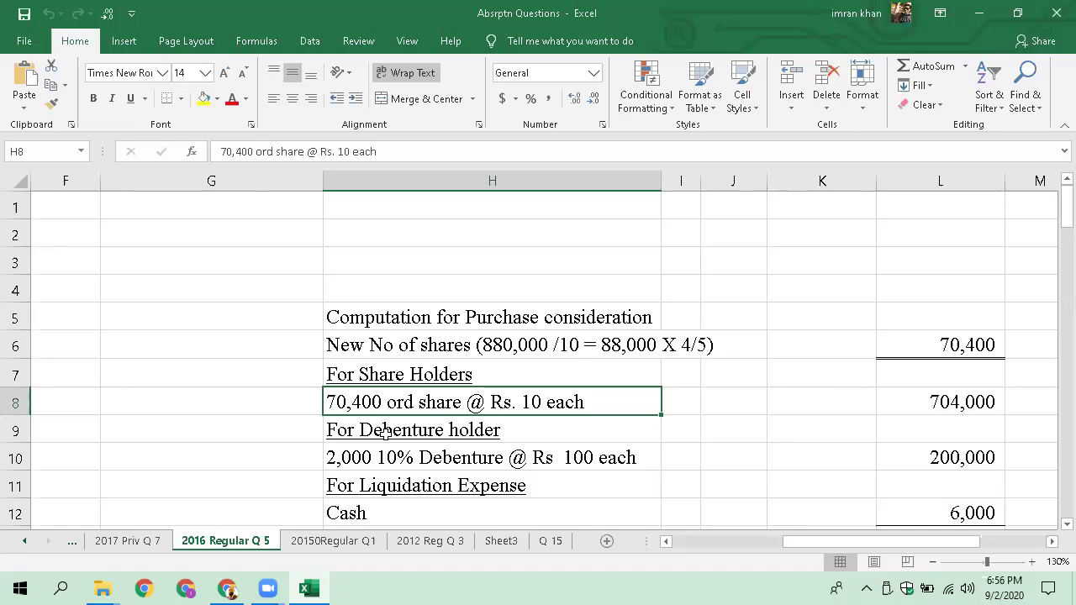
pyautogui.click(378, 487)
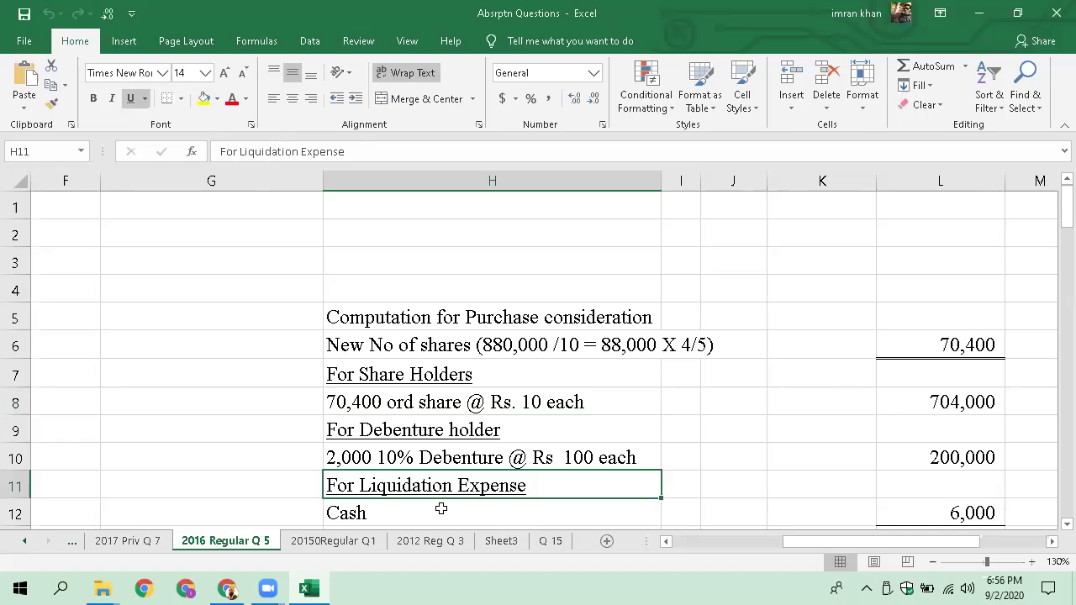
pyautogui.click(361, 512)
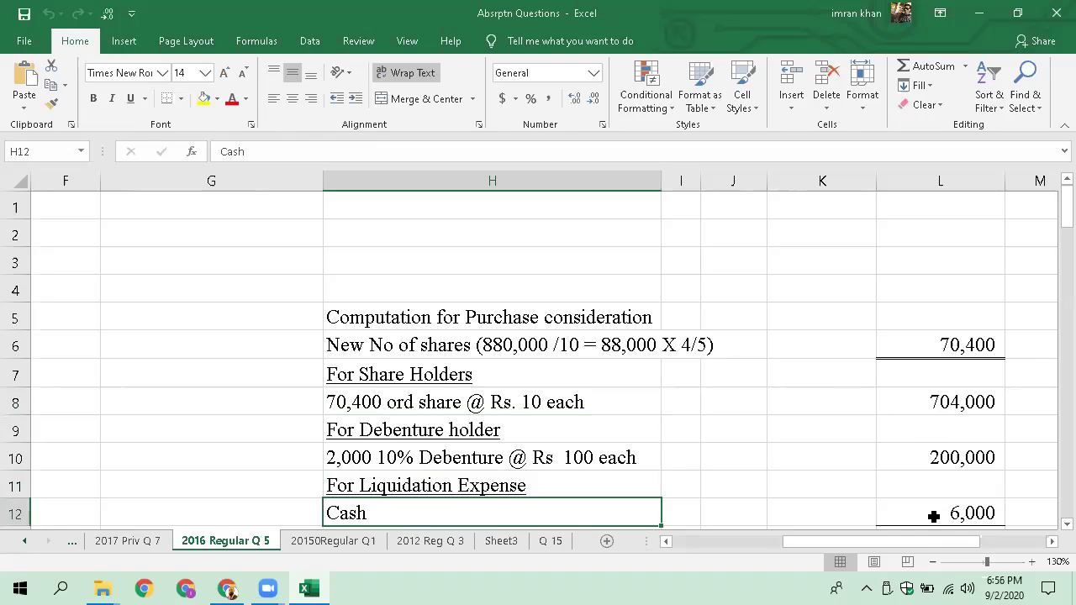
# Return to the general journal and locate the Cash debit of entry ii in D15.
pyautogui.press('Left')
pyautogui.press('Home')
pyautogui.press('Up')
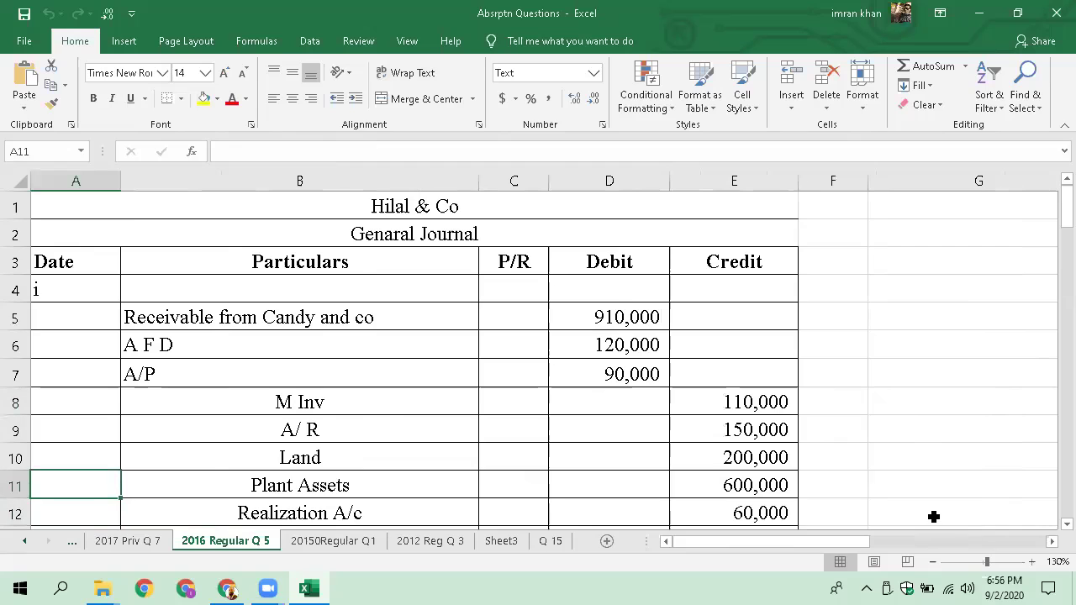
pyautogui.press('Down')
pyautogui.press('Down')
pyautogui.press('Down')
pyautogui.press('Down')
pyautogui.press('Down')
pyautogui.press('Down')
pyautogui.press('Down')
pyautogui.press('Down')
pyautogui.press('Down')
pyautogui.press('Down')
pyautogui.press('Up')
pyautogui.press('Up')
pyautogui.press('Up')
pyautogui.press('Up')
pyautogui.press('Up')
pyautogui.press('Up')
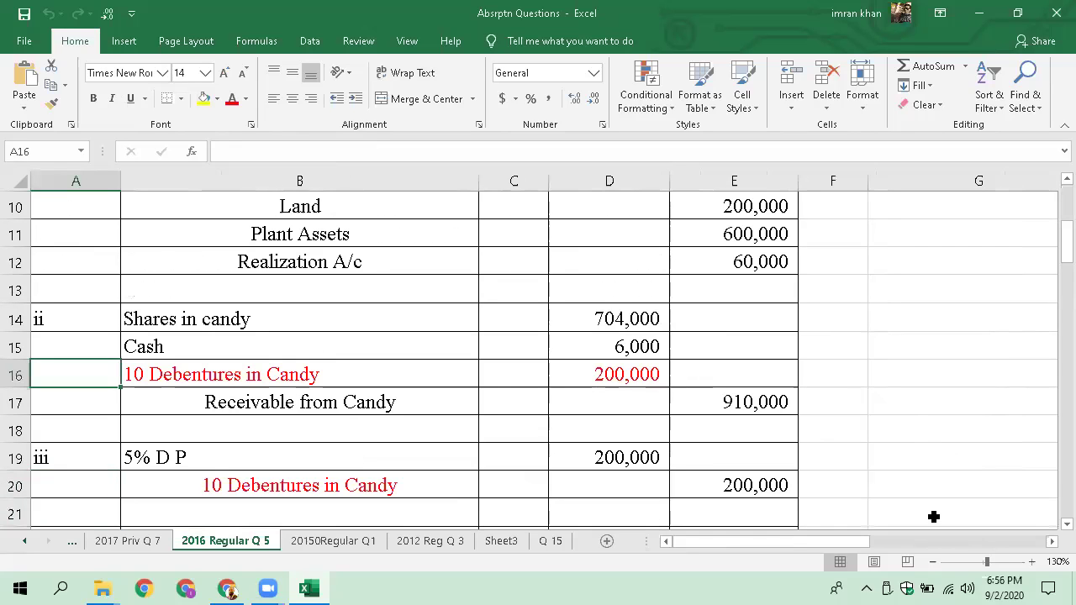
pyautogui.press('Right')
pyautogui.press('Right')
pyautogui.press('Right')
pyautogui.press('Right')
pyautogui.press('Left')
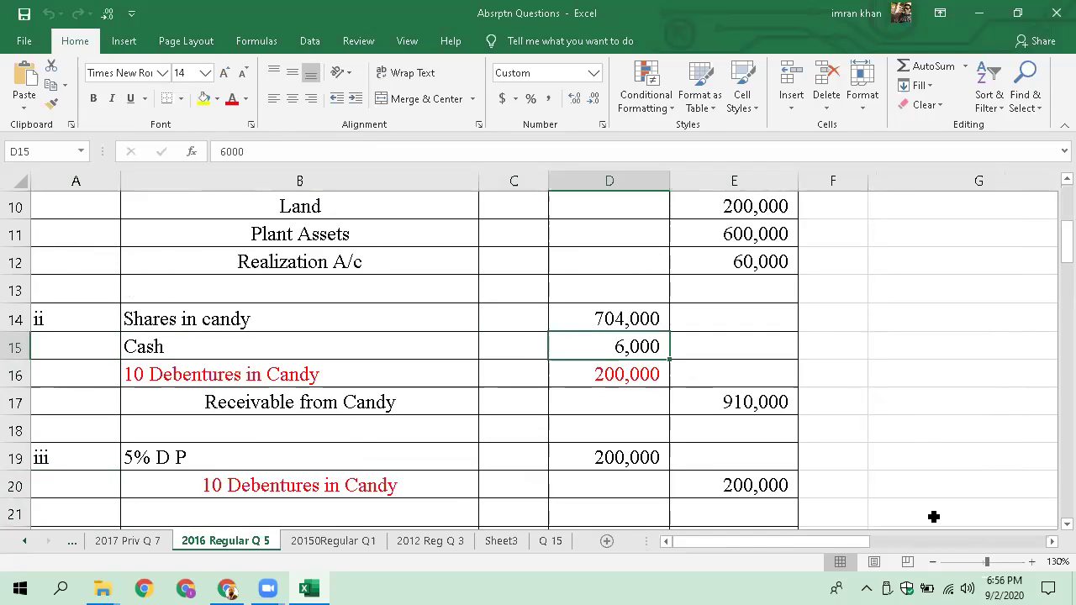